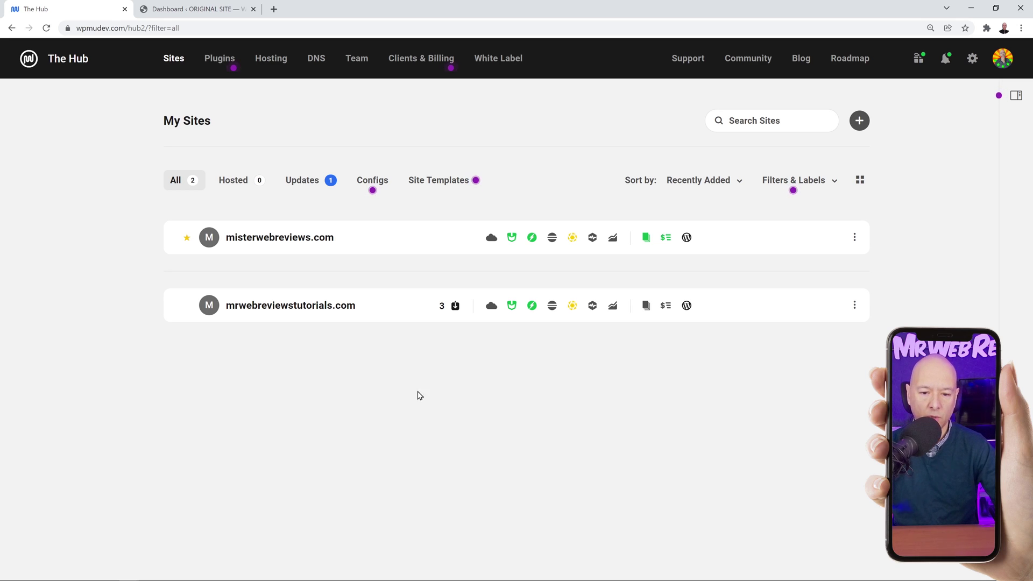
Open the SEO section for misterwebreviews.com in The Hub, after briefly checking its actions menu
mouse_move(532, 245)
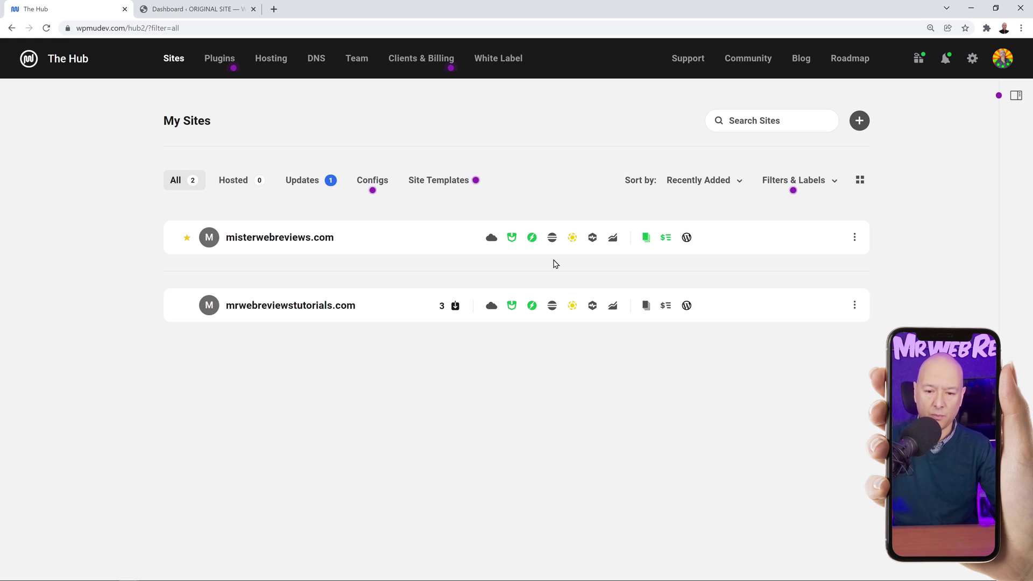
click(854, 237)
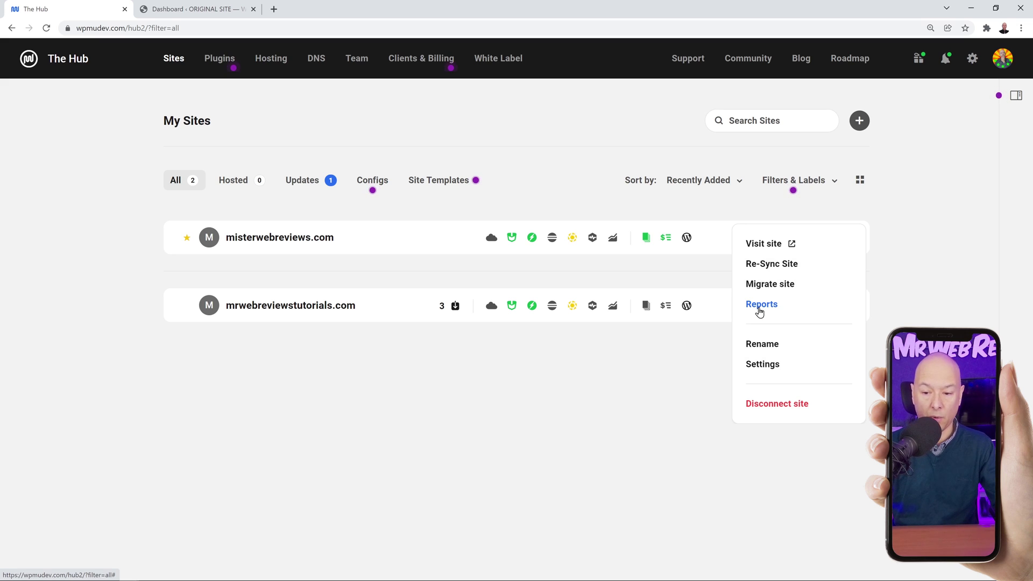
click(905, 277)
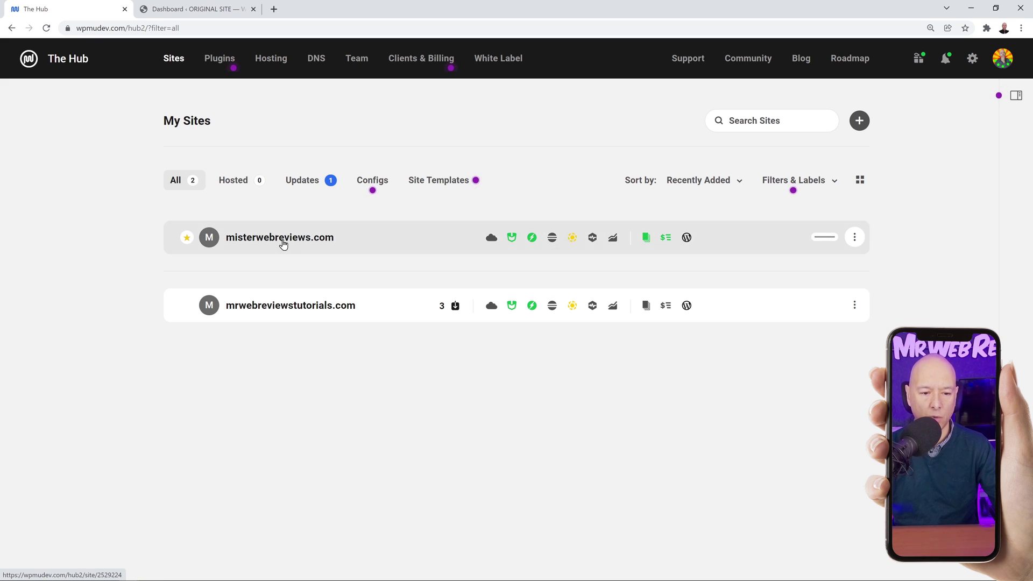
click(552, 240)
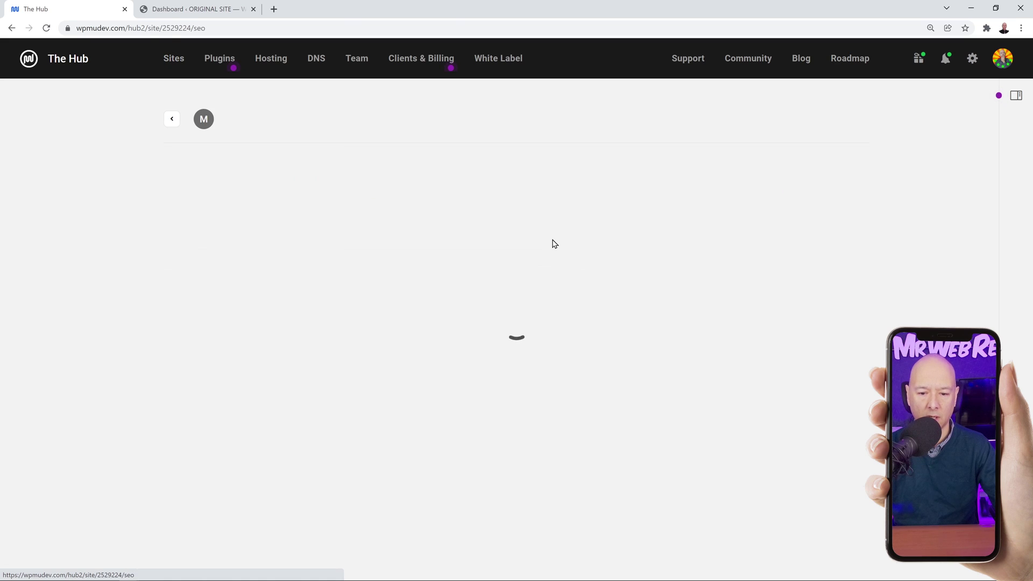
scroll(857, 331, down, 2)
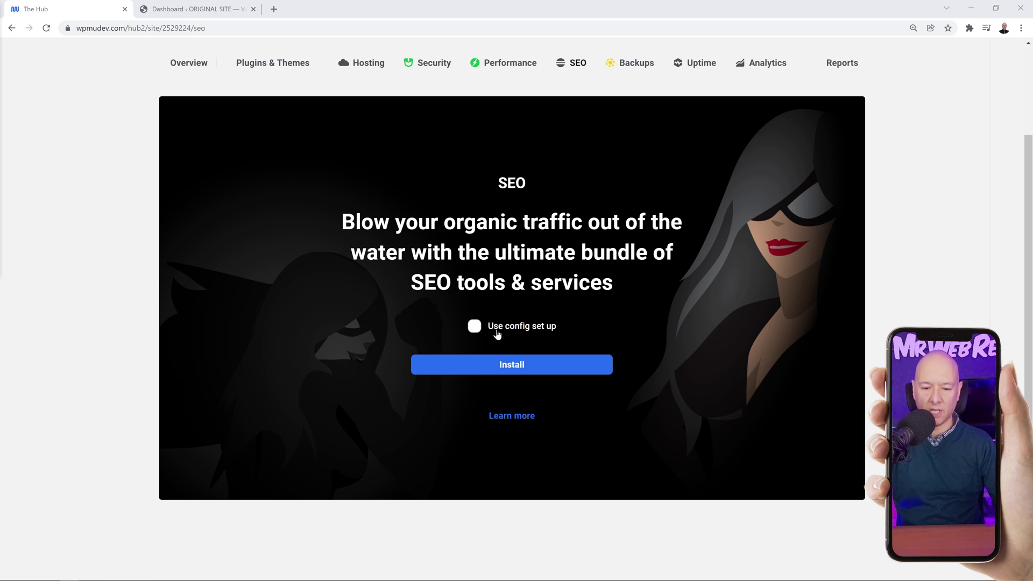
click(476, 329)
click(572, 354)
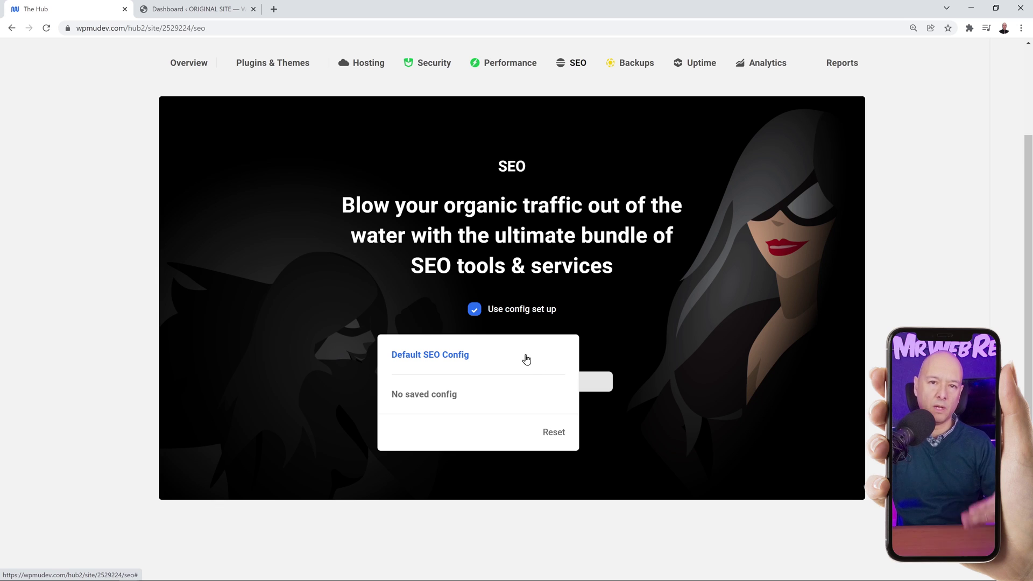
click(474, 309)
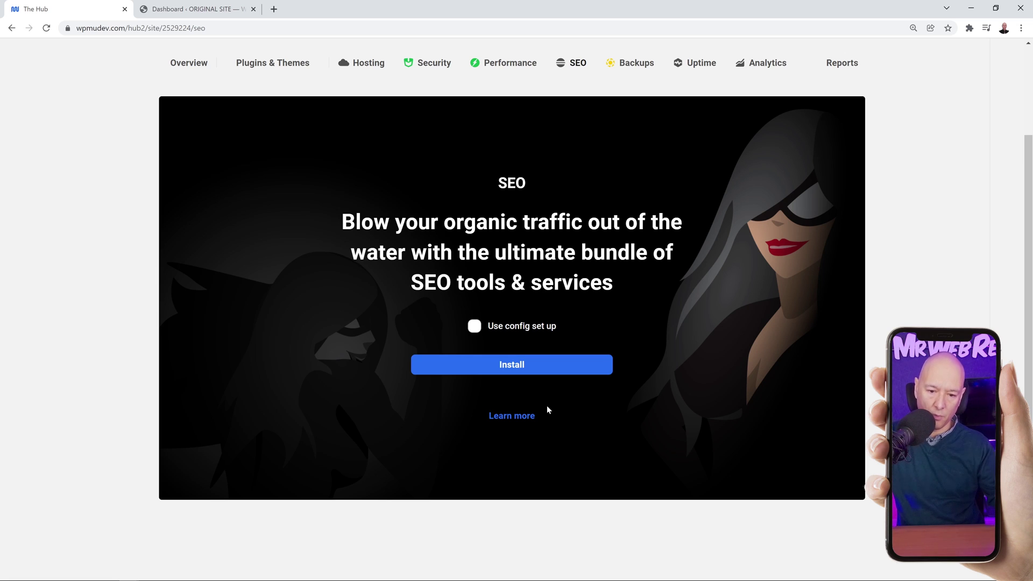
Install SEO on misterwebreviews.com, review the score of 62, and bring up link options for the 9 issues
click(527, 369)
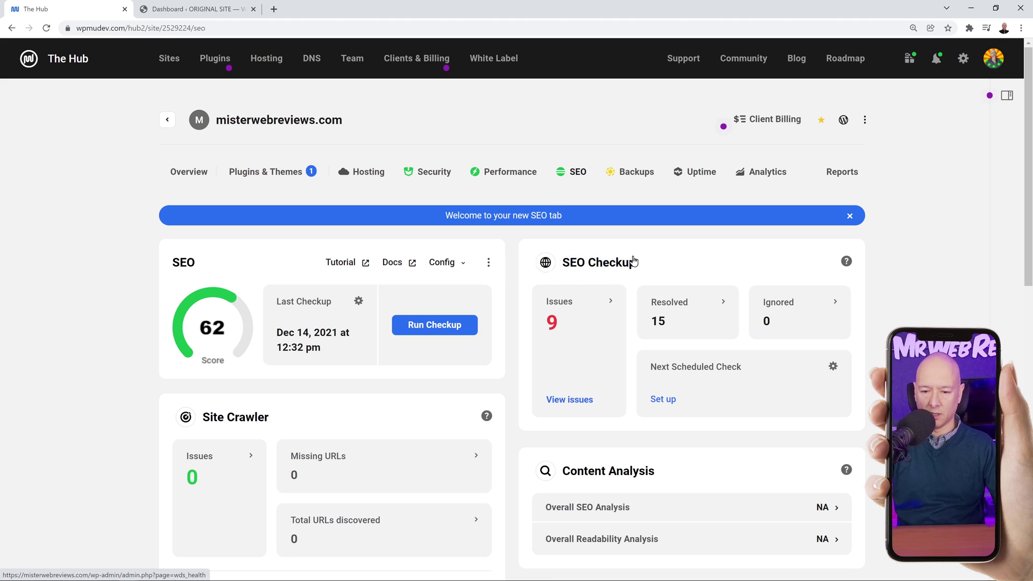
scroll(896, 267, down, 6)
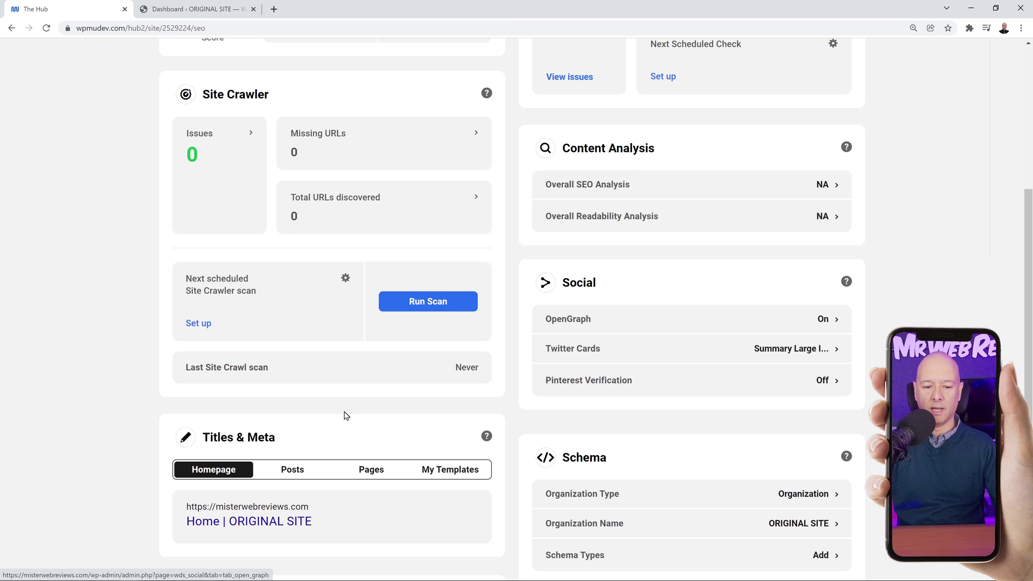
scroll(256, 374, down, 1)
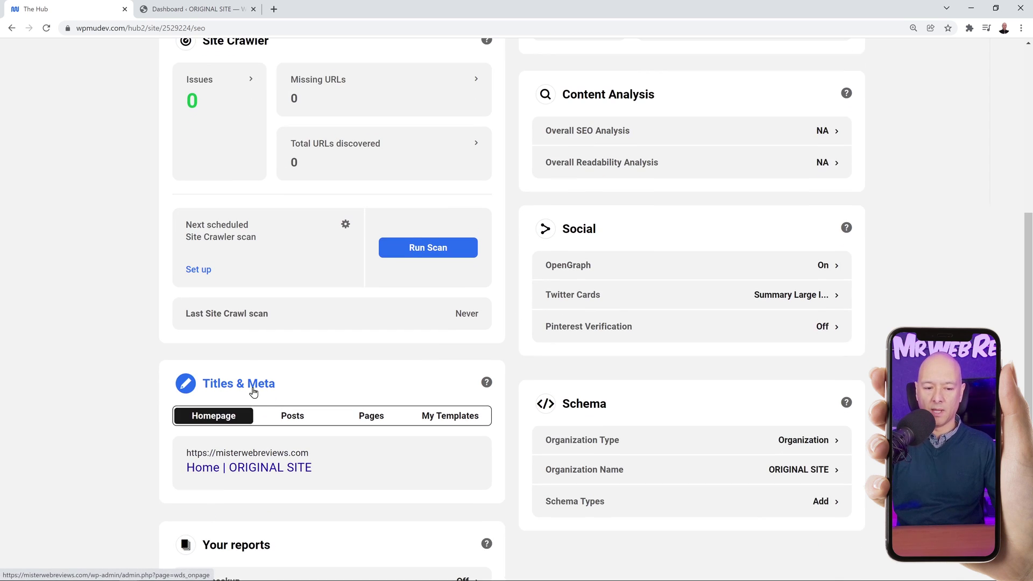
scroll(253, 391, down, 2)
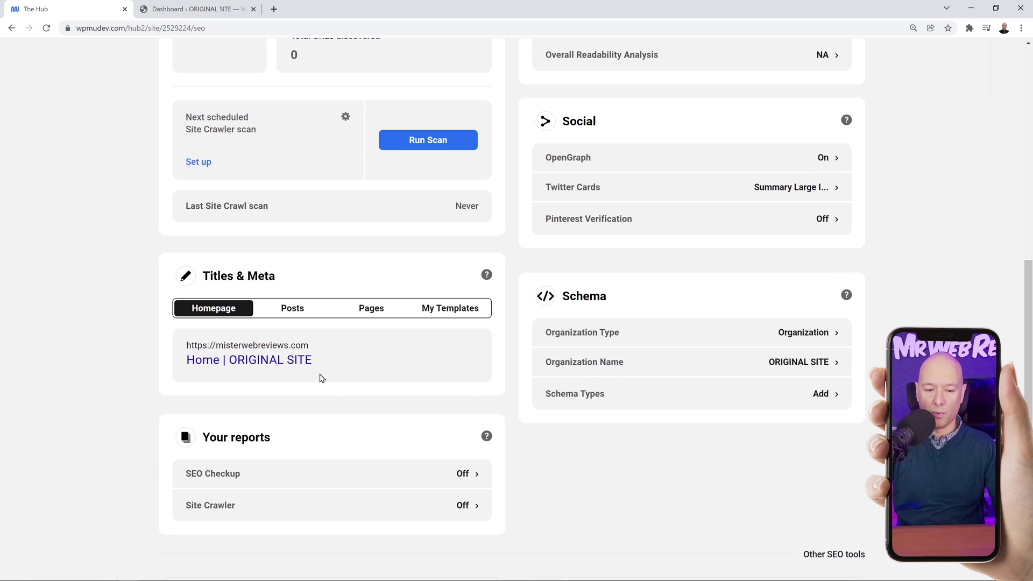
scroll(329, 384, up, 8)
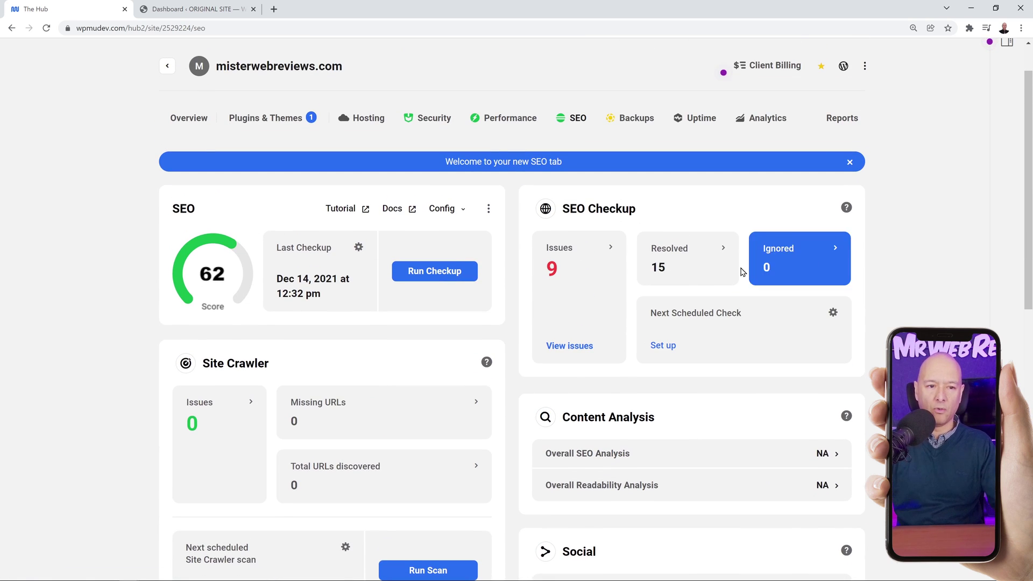
right_click(565, 255)
Open the SEO checkup issues in a new tab and switch to SmartCrawl's SEO Health page
click(586, 258)
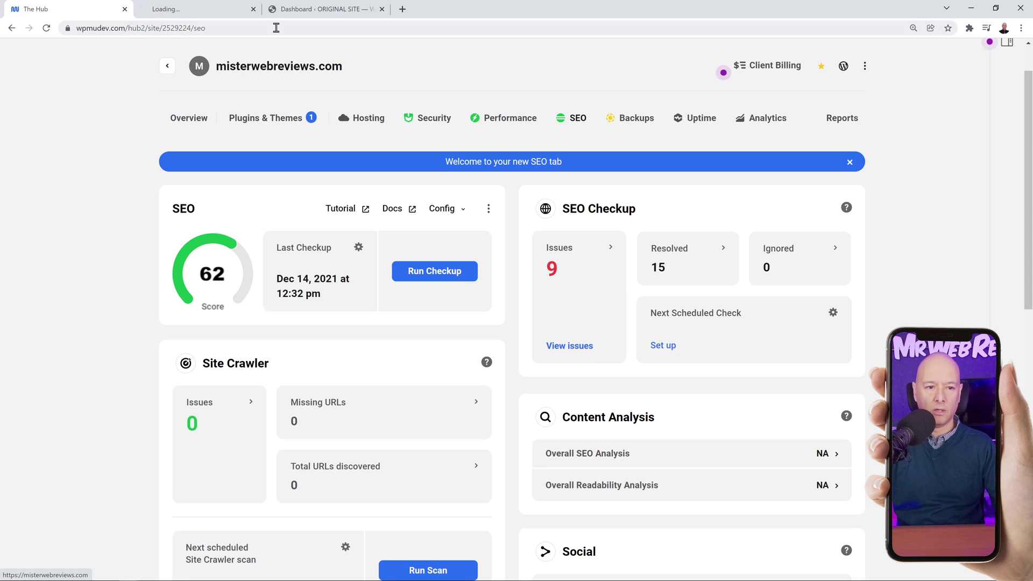
click(210, 11)
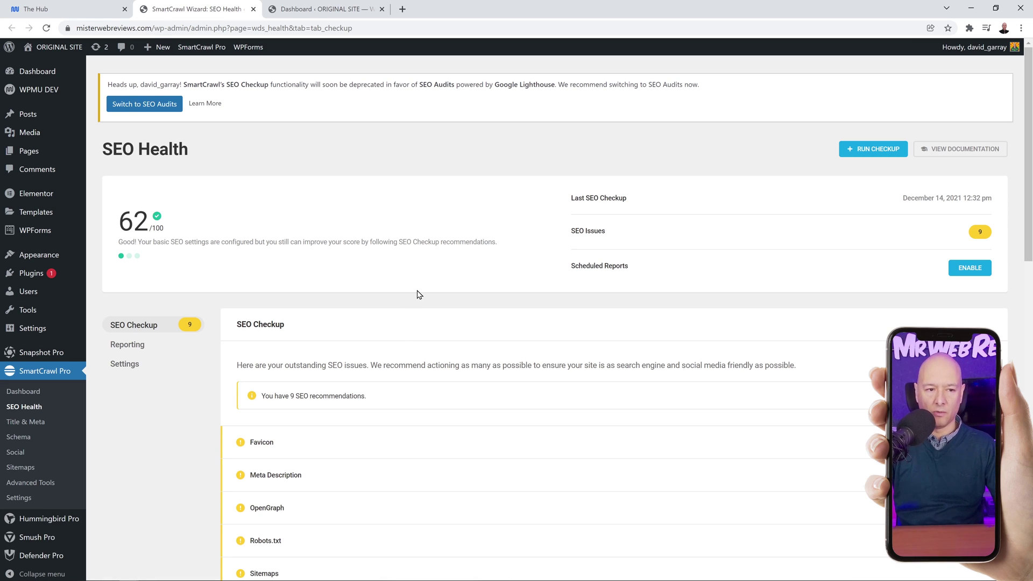
scroll(463, 322, down, 5)
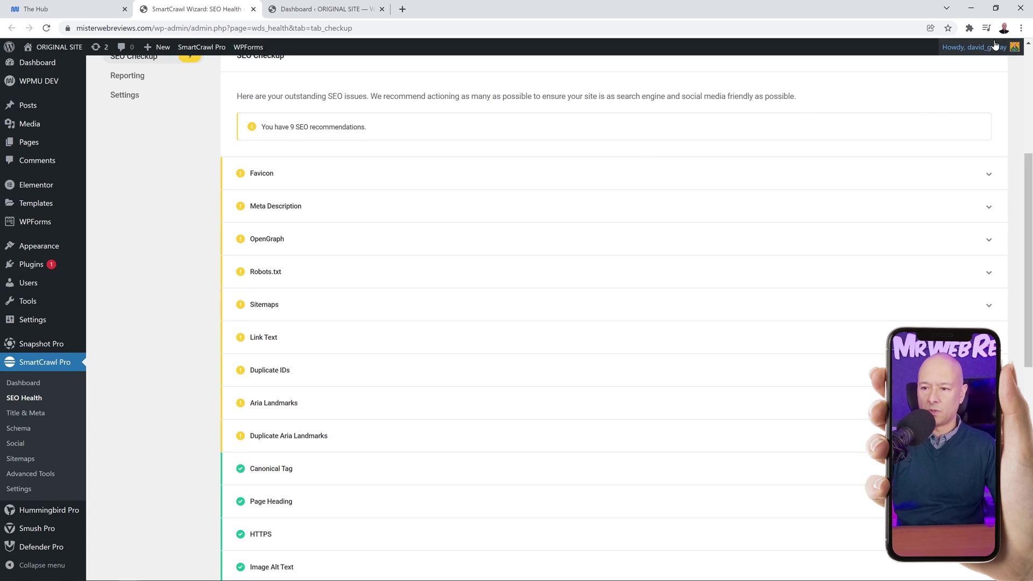
Zoom the page in twice and expand the missing Favicon issue's details
click(1021, 27)
click(989, 129)
click(988, 129)
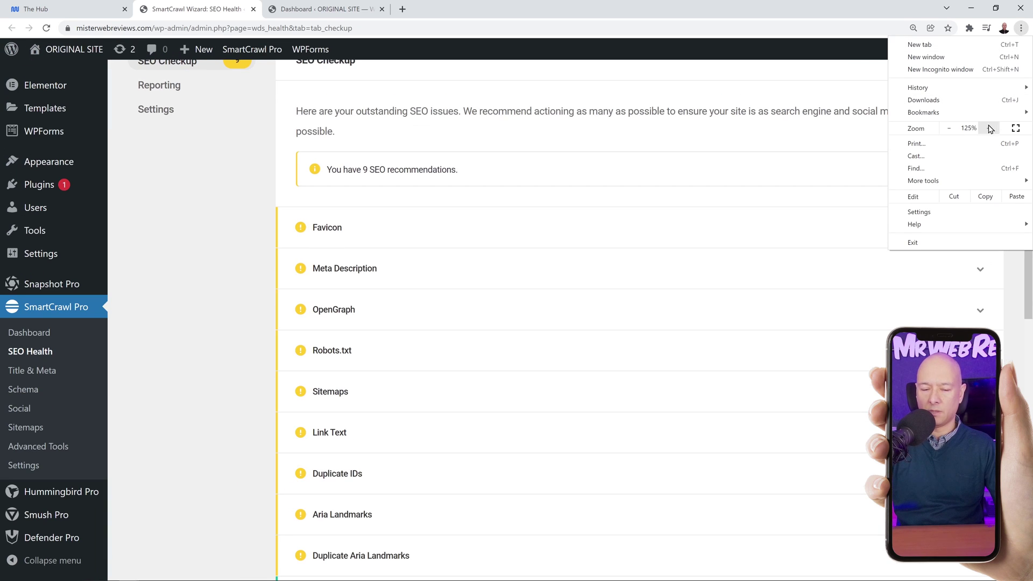
click(249, 363)
scroll(471, 374, down, 1)
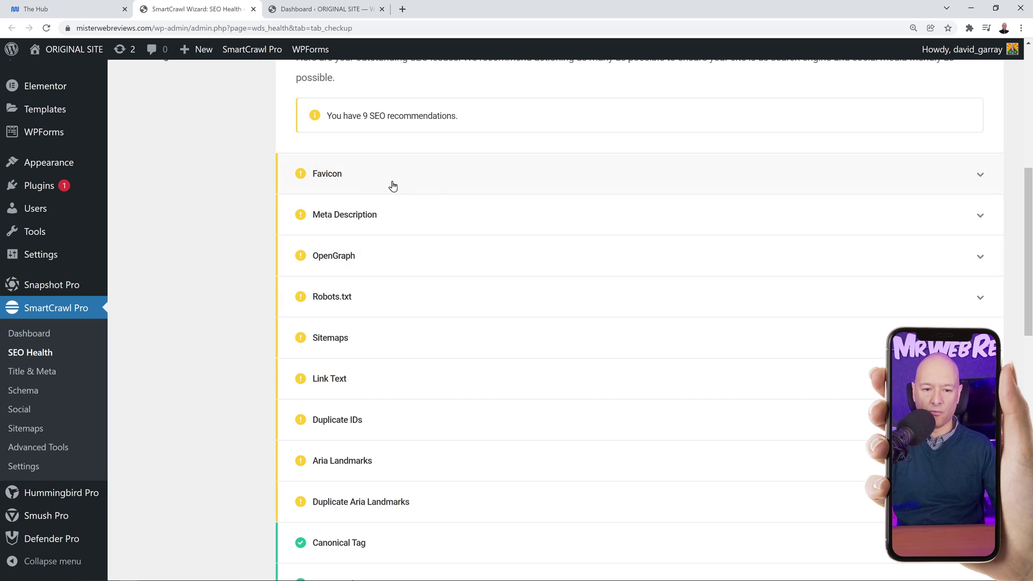
click(968, 179)
scroll(867, 274, down, 1)
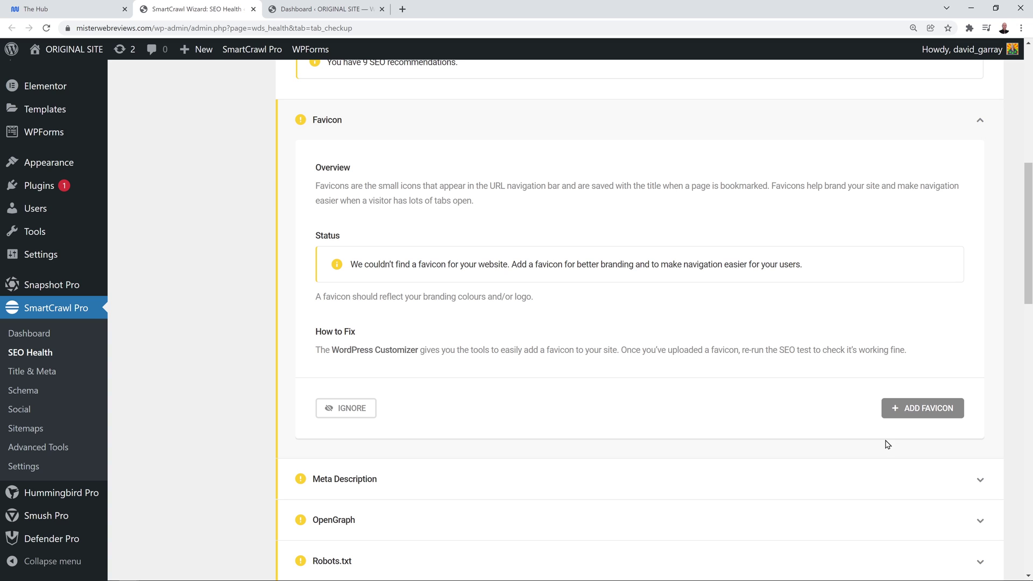
Set E-dark.png as the Site Icon without cropping and publish the Customizer change
click(895, 412)
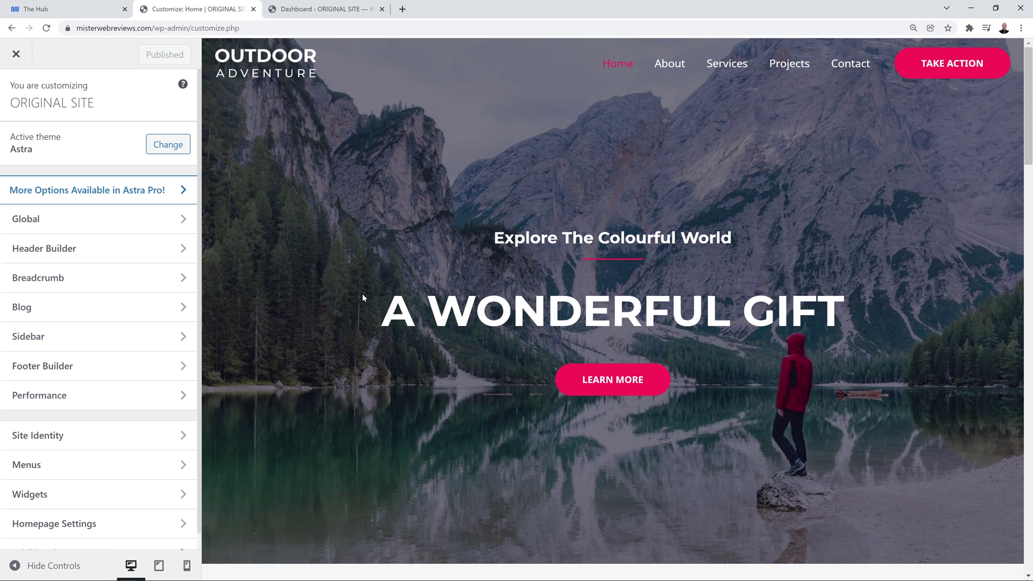
click(76, 443)
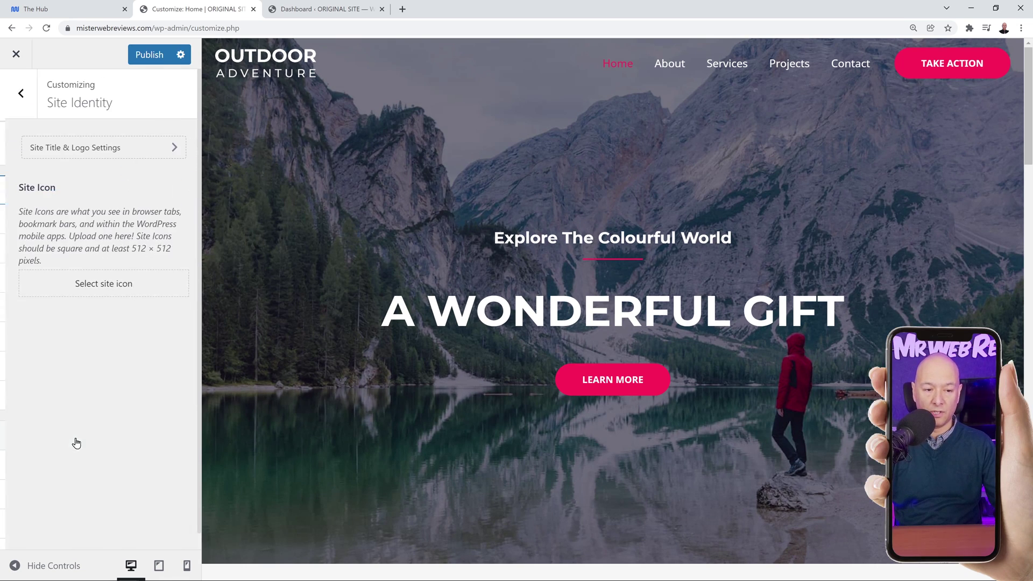
click(95, 297)
click(49, 230)
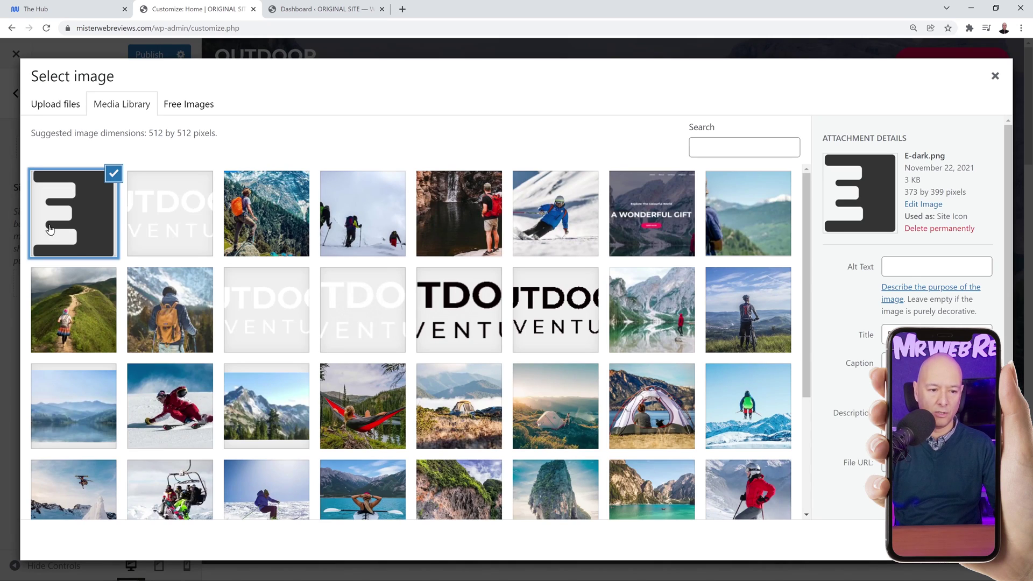
click(974, 540)
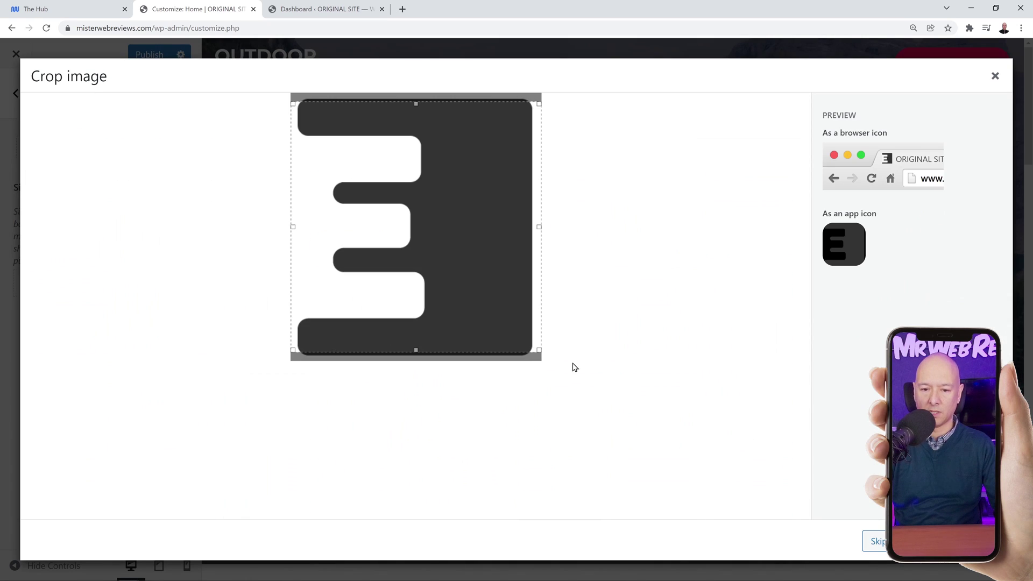
click(861, 543)
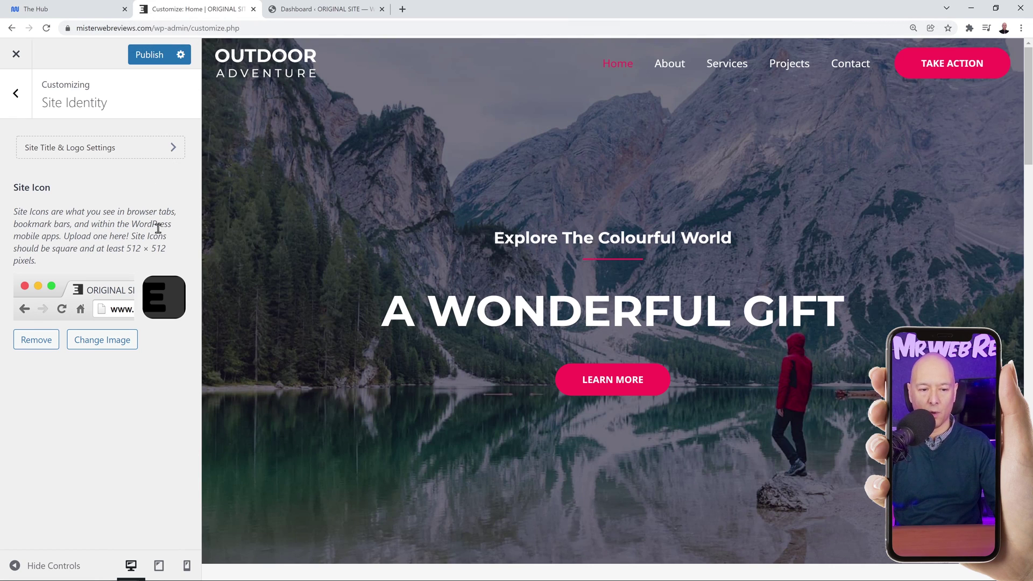
click(150, 56)
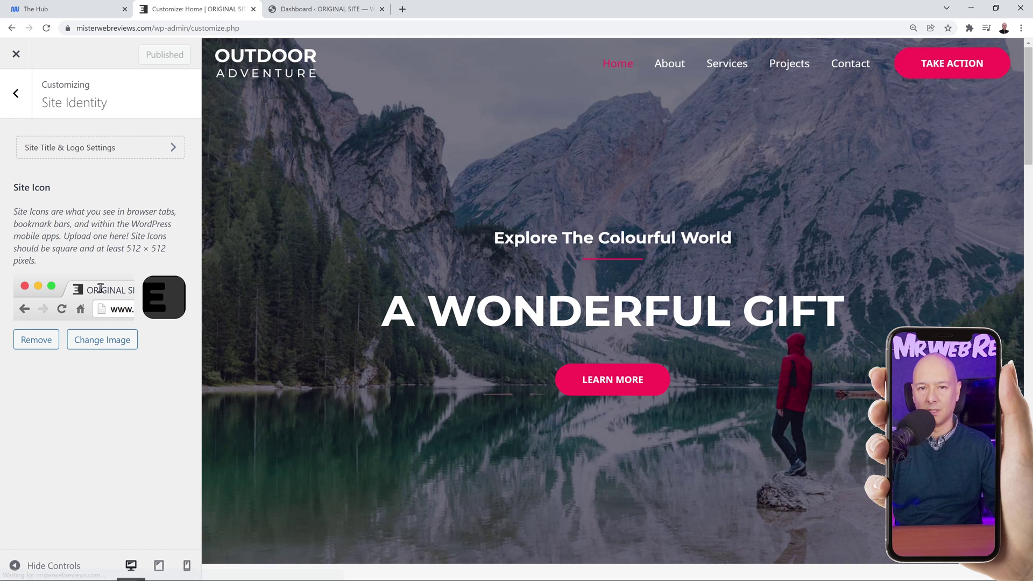
Back on SEO Health, expand the missing Meta Description issue and go to Homepage Title & Meta
click(15, 53)
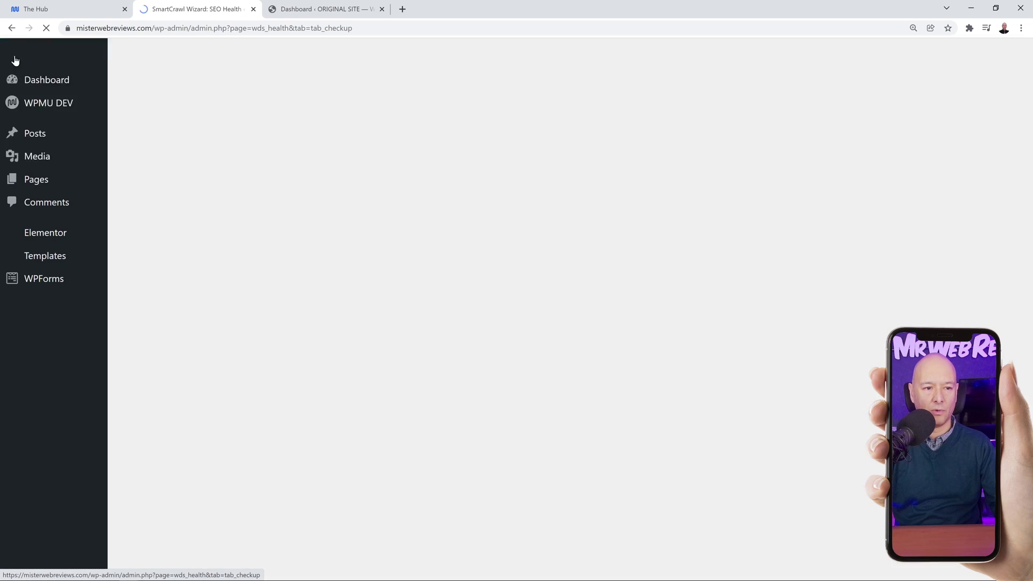
scroll(254, 327, down, 5)
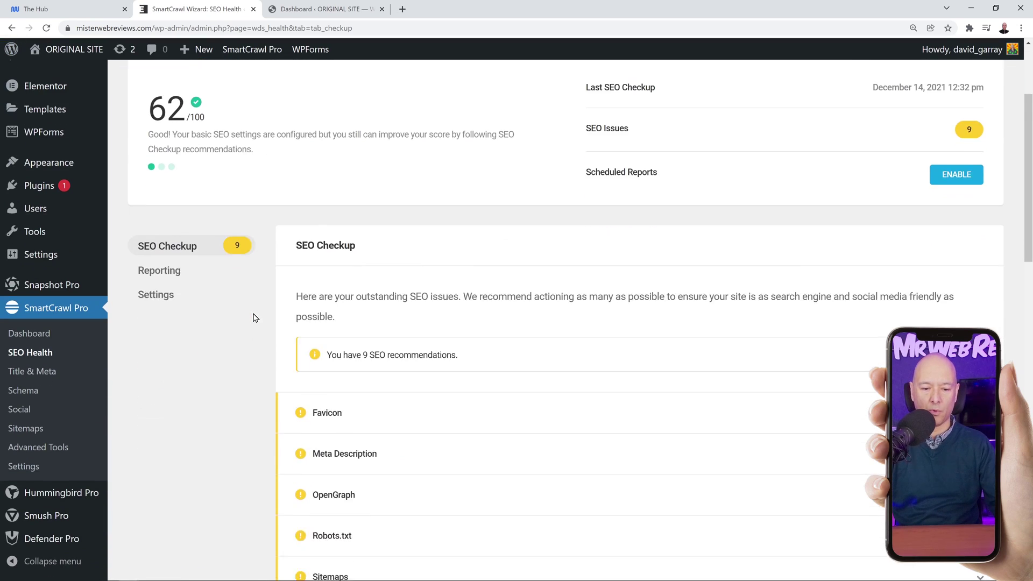
scroll(251, 325, down, 2)
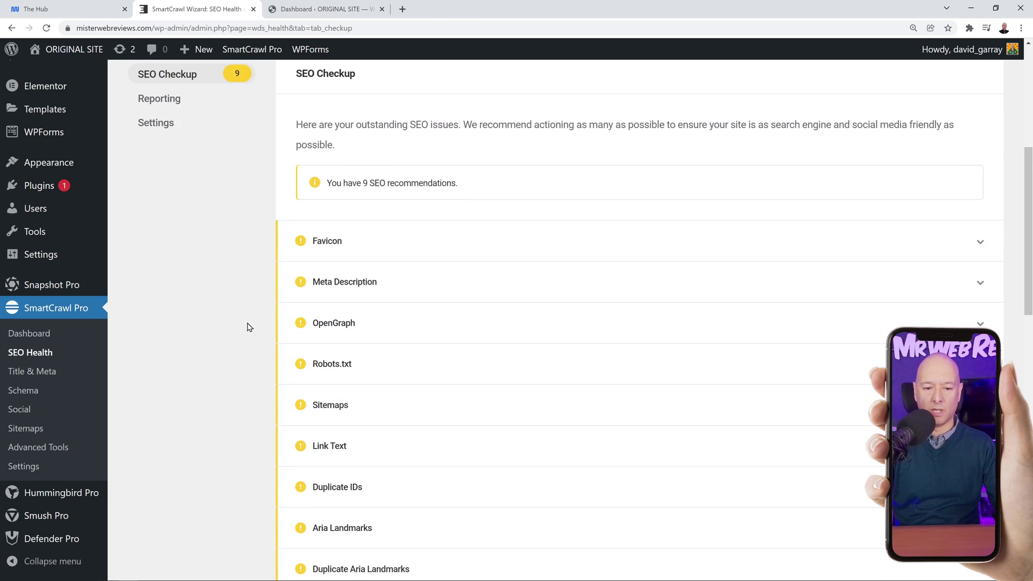
click(360, 230)
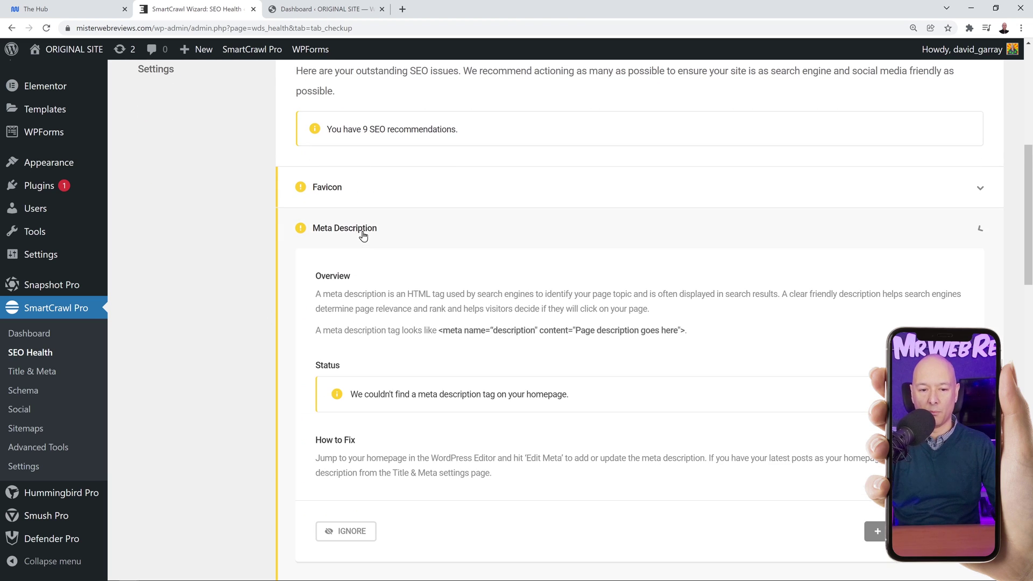
scroll(491, 277, down, 1)
scroll(491, 278, down, 1)
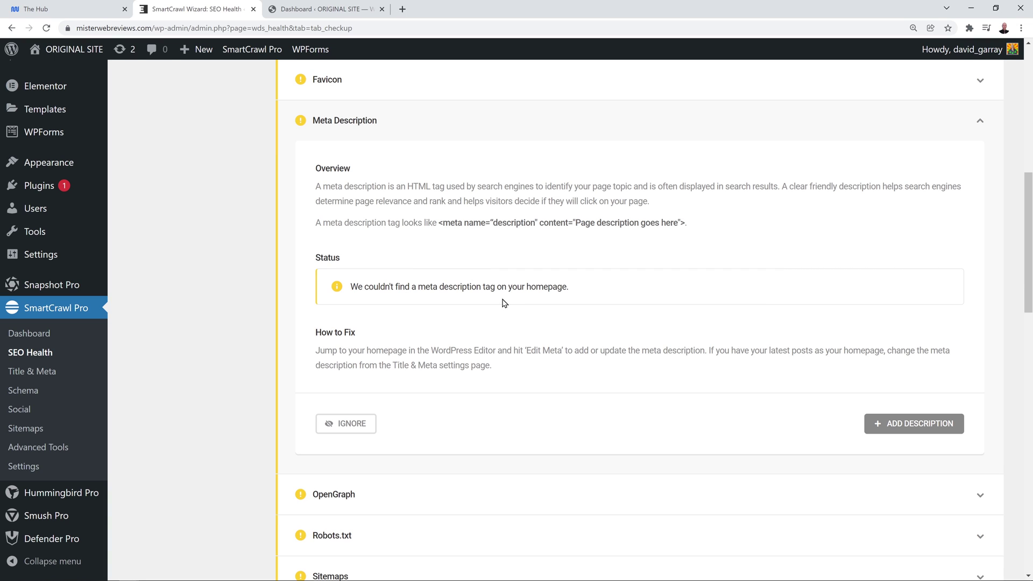
click(901, 429)
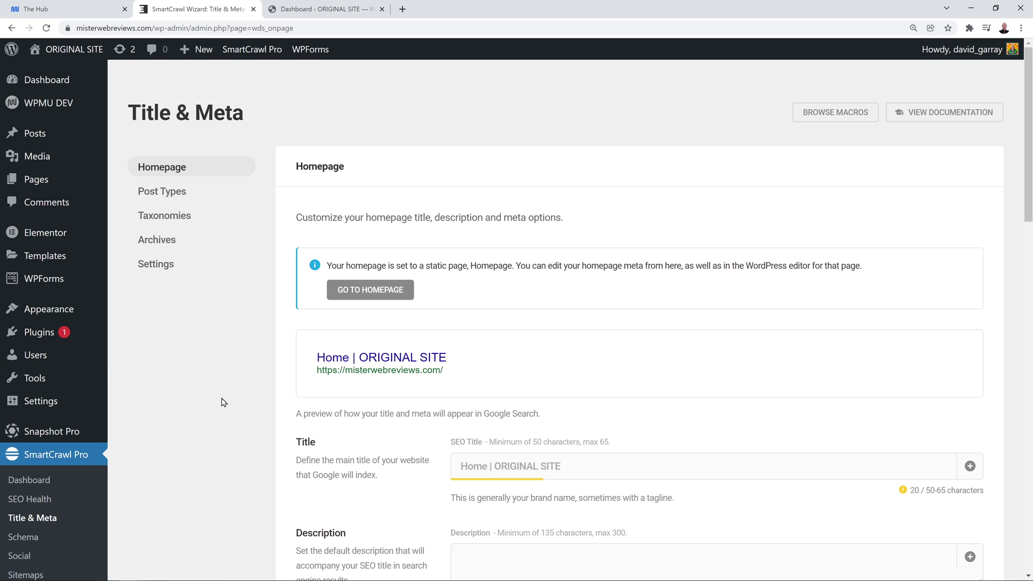
Scroll the Title & Meta page to review the 20-character homepage title 'Home | ORIGINAL SITE'
scroll(223, 401, down, 1)
scroll(223, 398, down, 2)
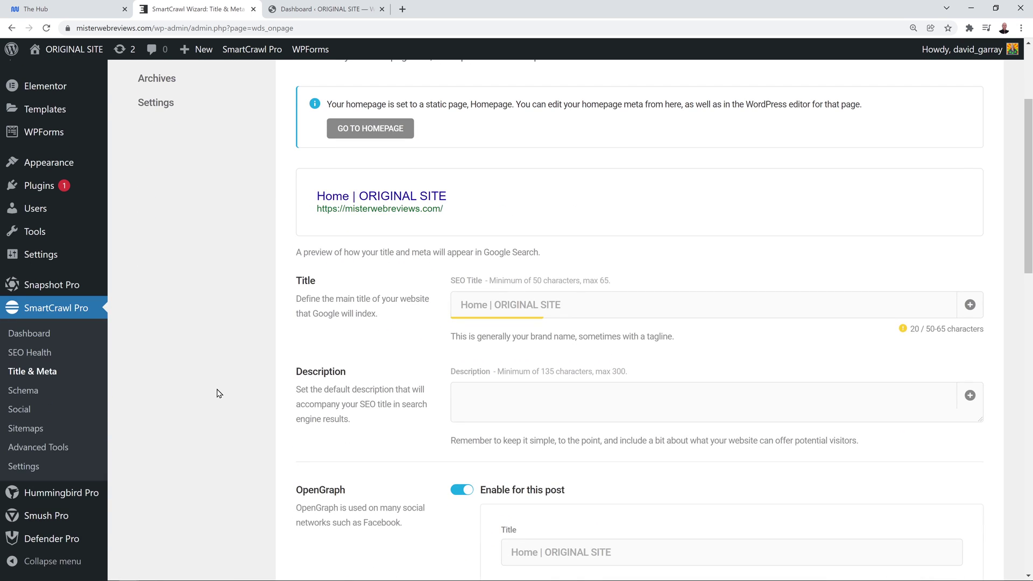
scroll(218, 393, down, 1)
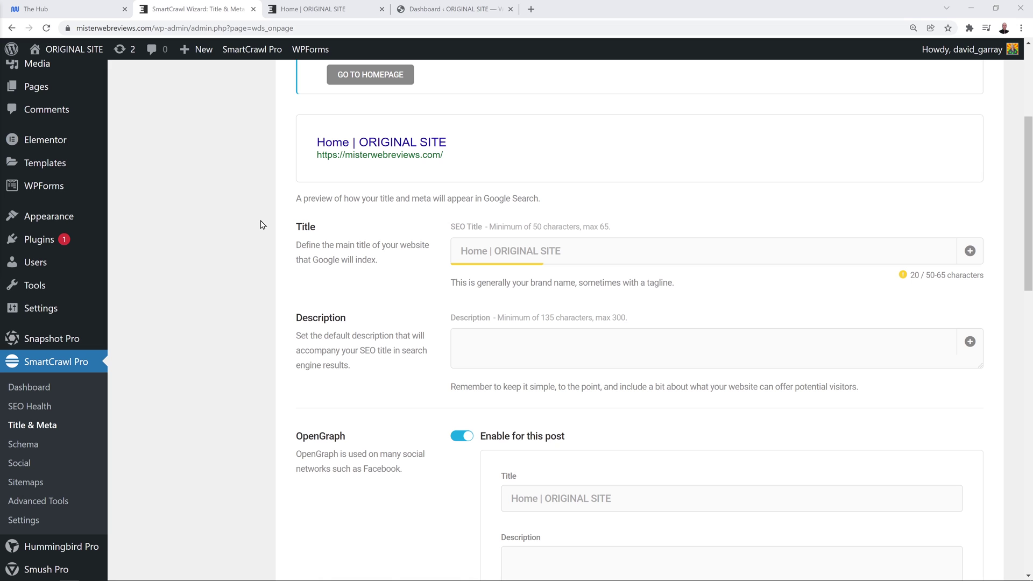
Compare the live homepage with the Title & Meta settings, switching between the two tabs
click(338, 12)
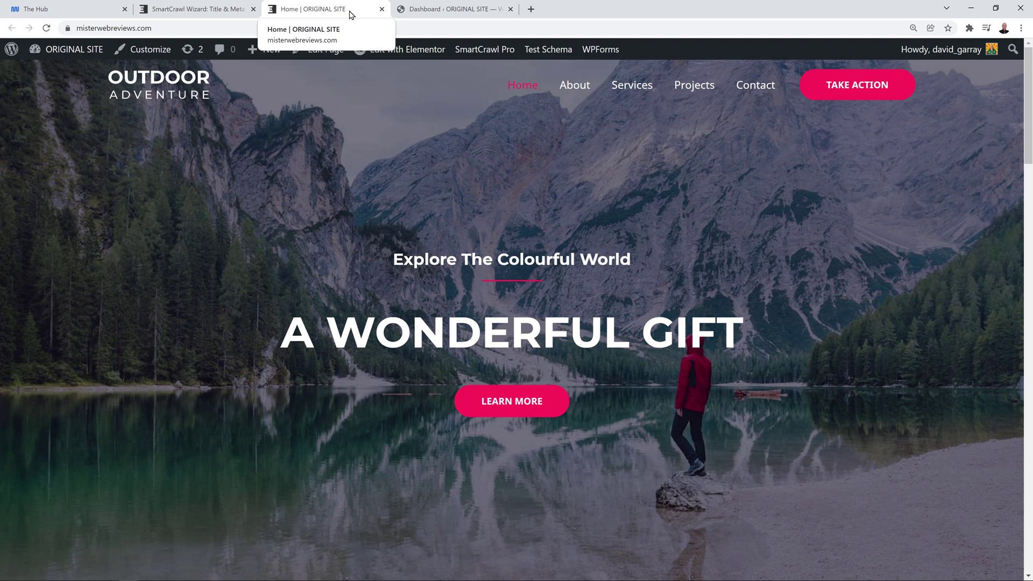
click(206, 10)
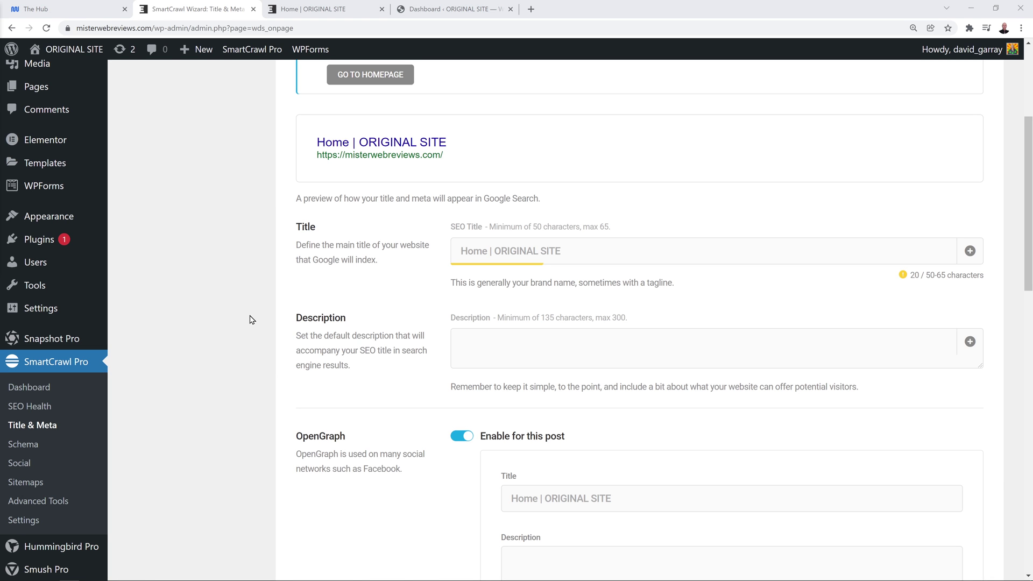
click(320, 9)
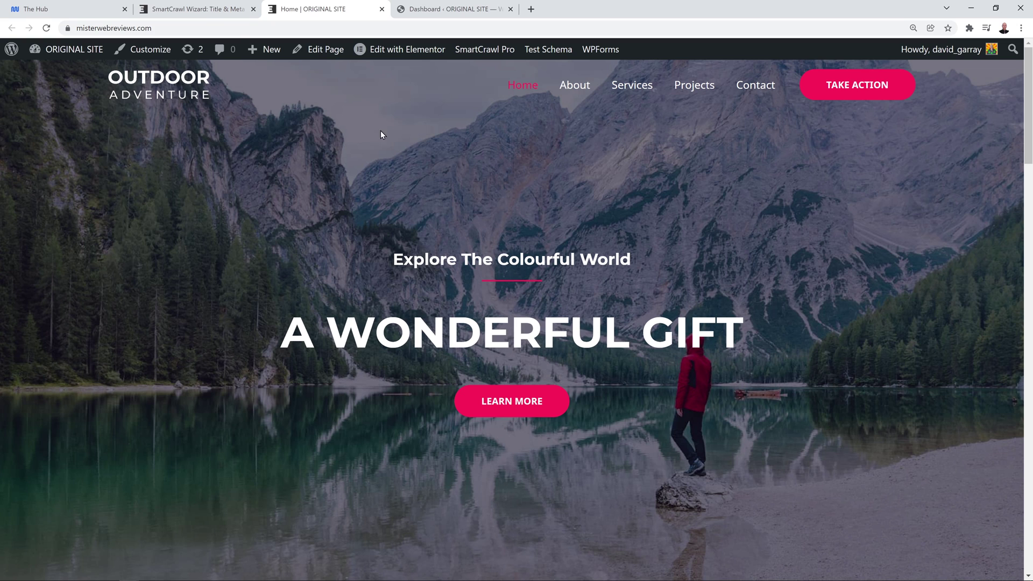
click(200, 10)
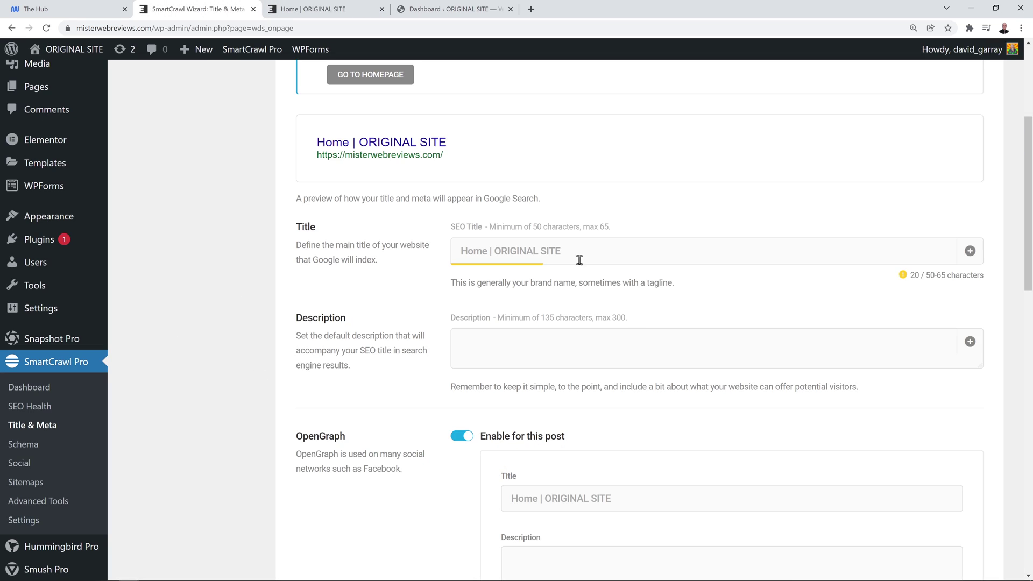
Enter 'Outdoor Adventure | Camping Equipment' as the homepage SEO title
click(492, 255)
text(Out)
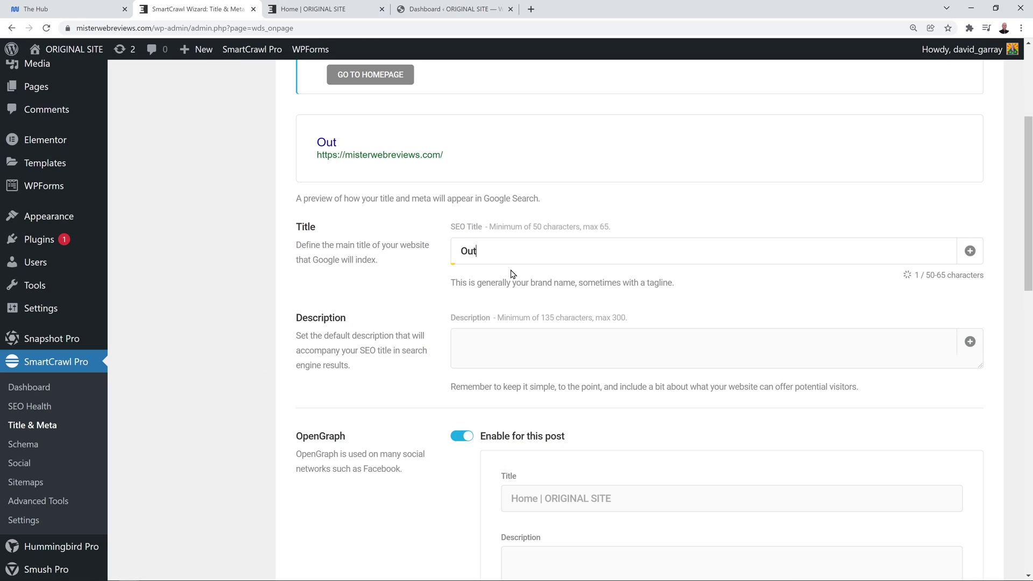
text(door Adventur)
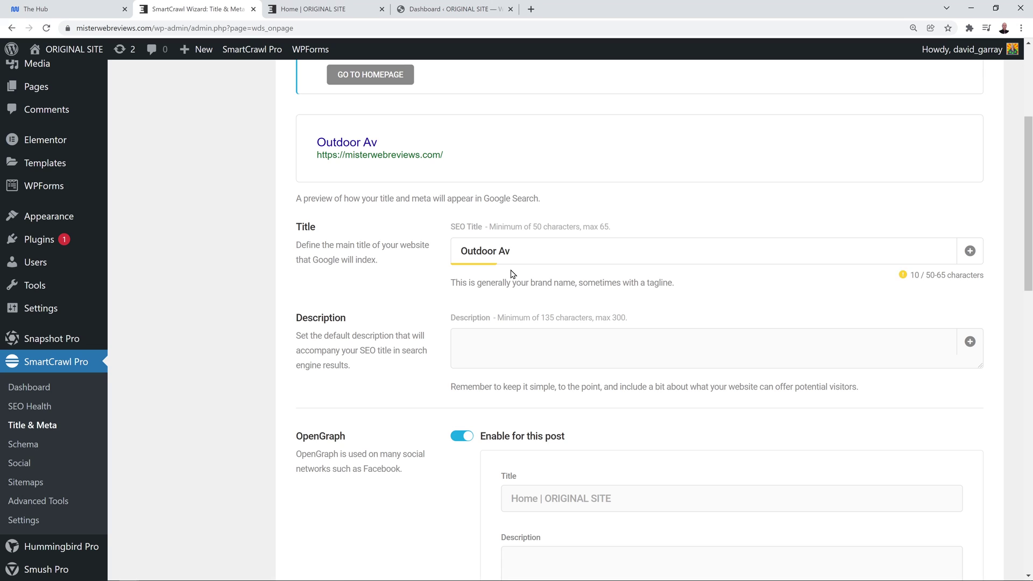
text(e |)
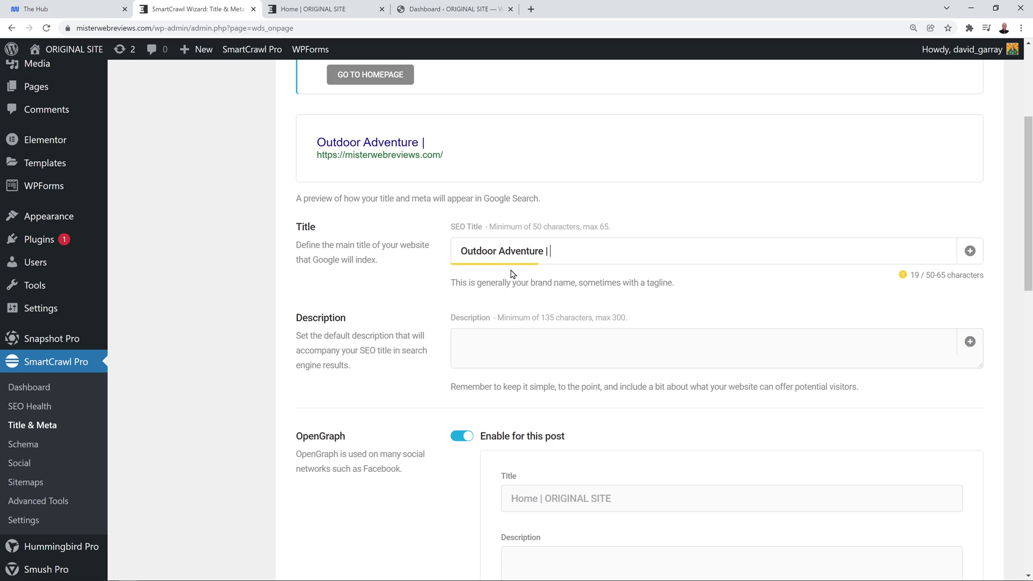
text( Camping Equi)
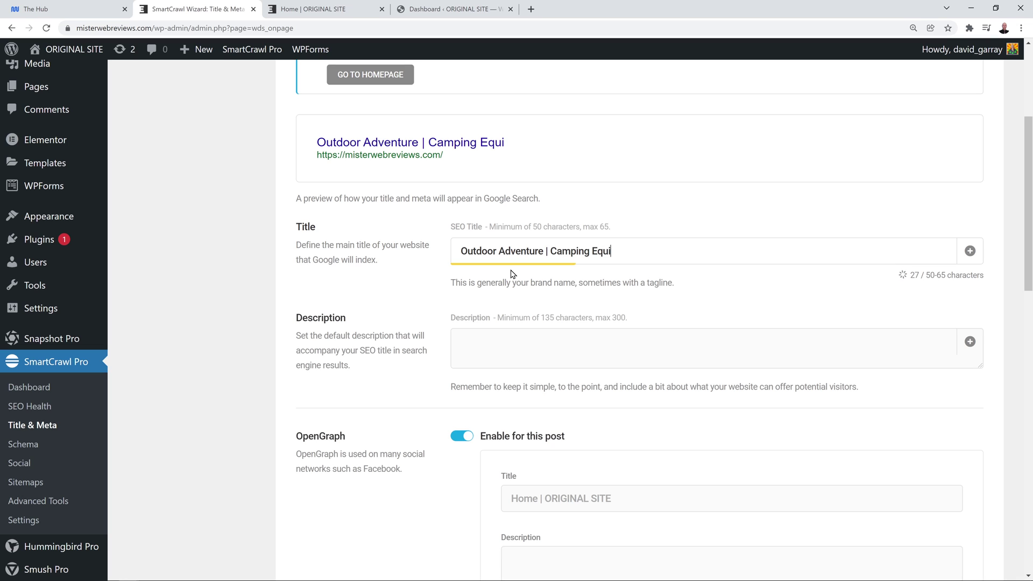
text(pment)
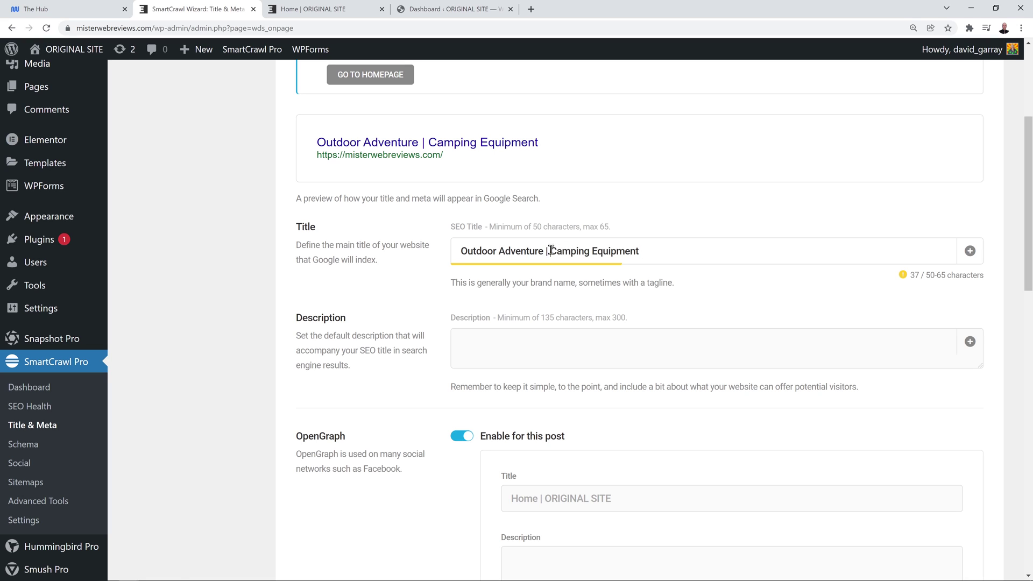
drag(550, 252, 652, 251)
click(652, 250)
click(649, 252)
click(317, 15)
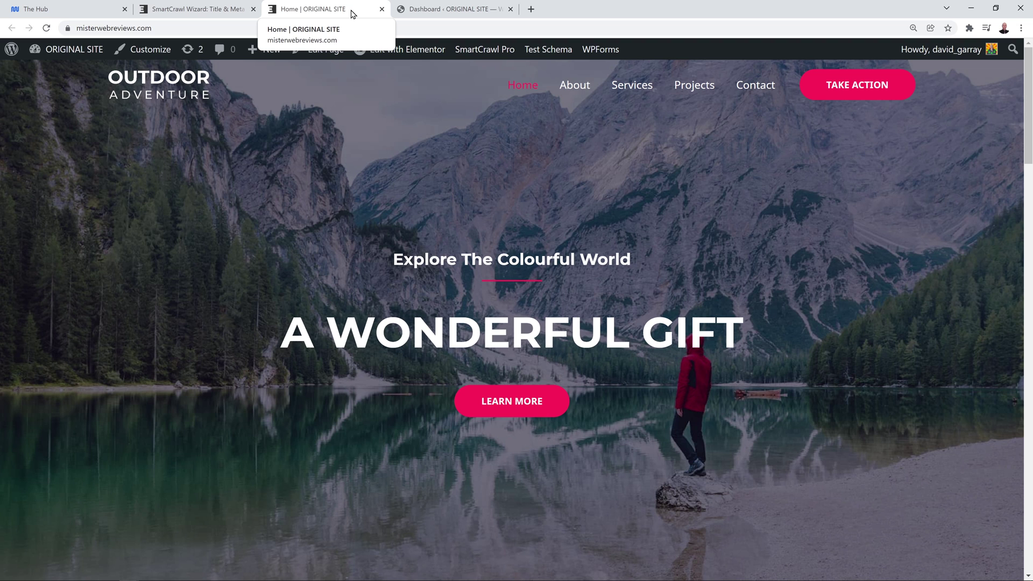
click(230, 11)
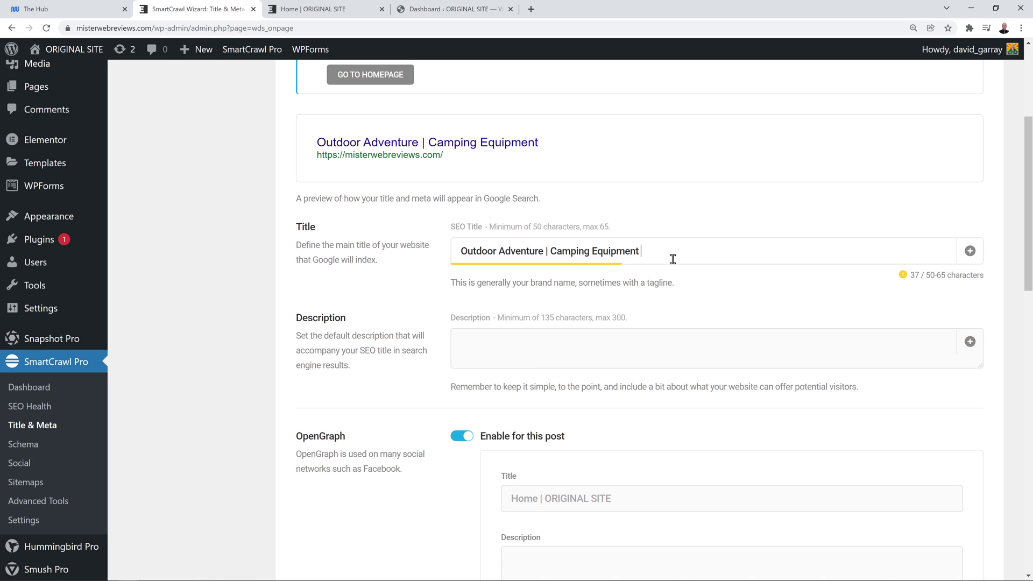
Extend the title to '... Camping Equipment & Clothing' and paste the 154-character meta description
text(& Clothing)
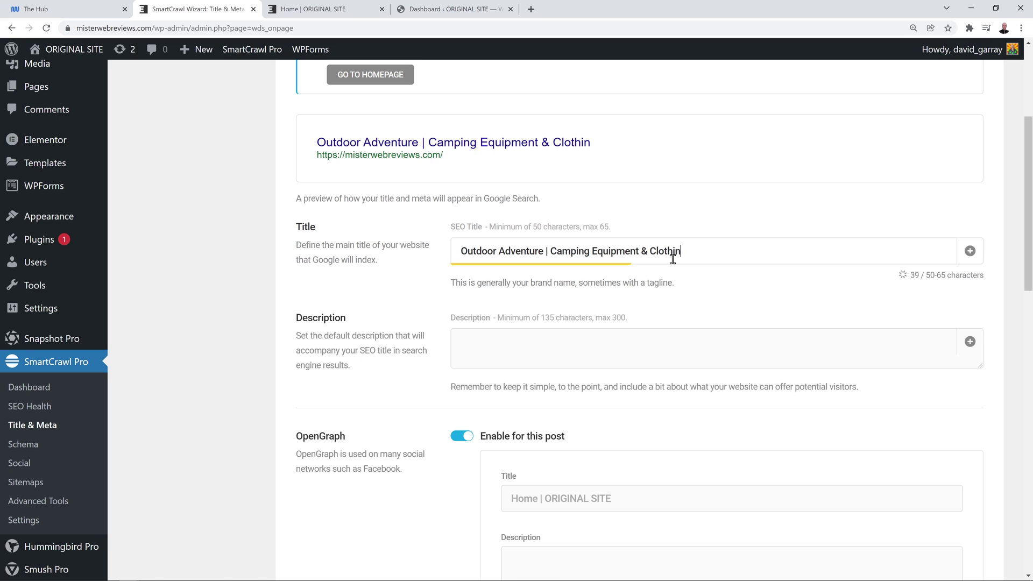
click(631, 344)
text(Equipment, accessories and clothing for camping & hiking such as tents, sleeping bags, portable cooker & stoves, torches, lanterns, footwear and clothing.)
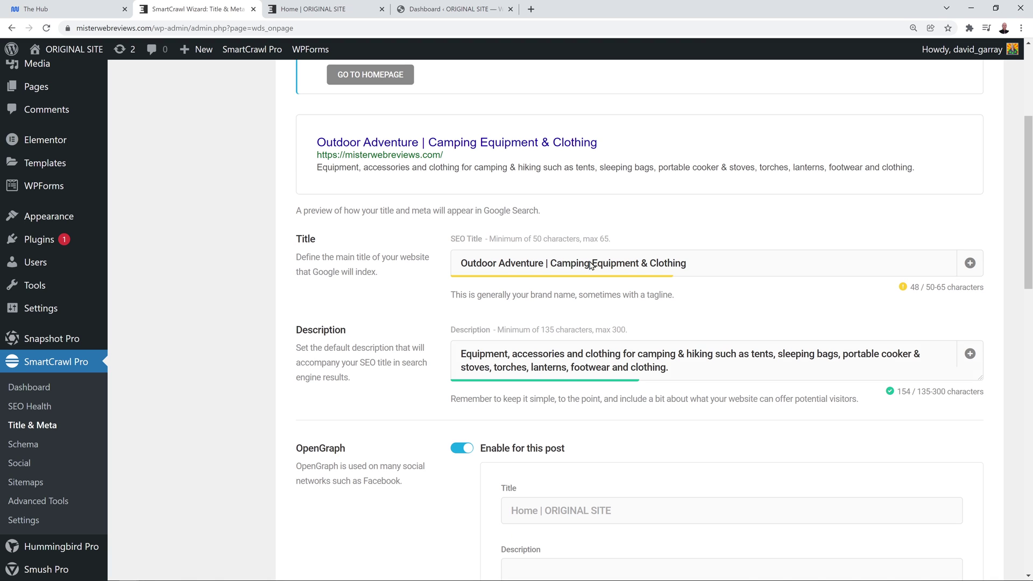
drag(550, 263, 695, 265)
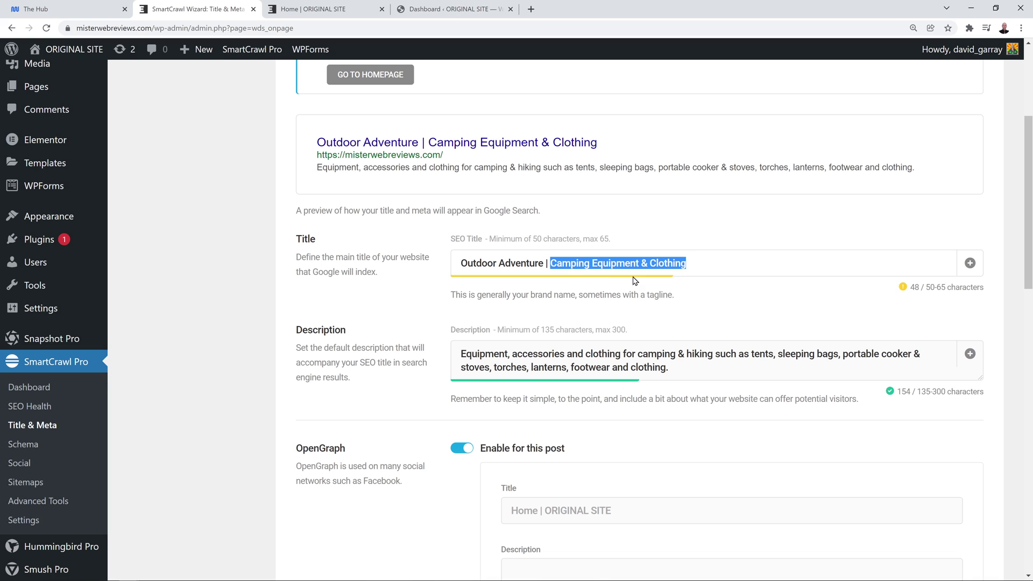
click(695, 264)
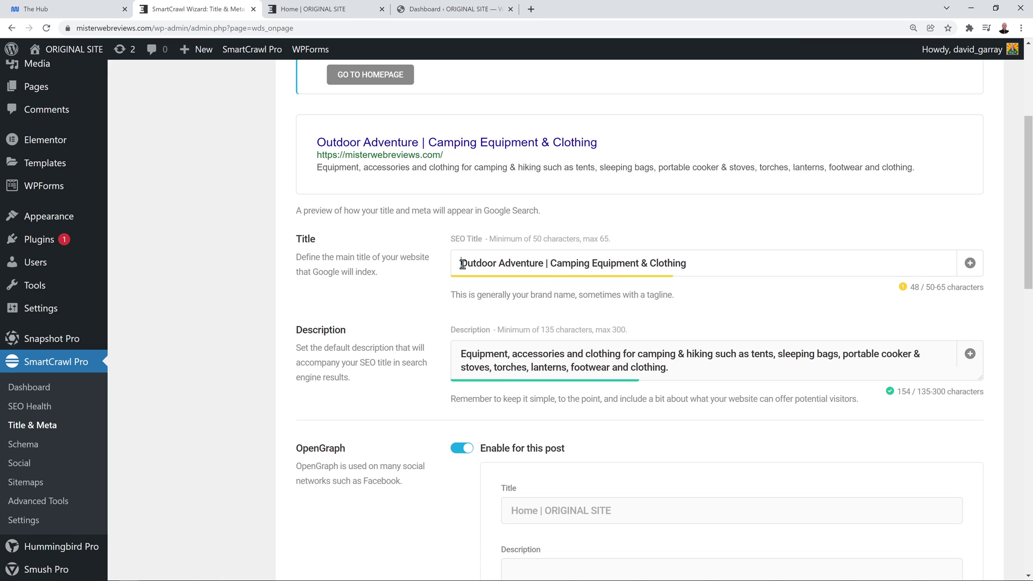
drag(462, 264, 724, 271)
click(718, 265)
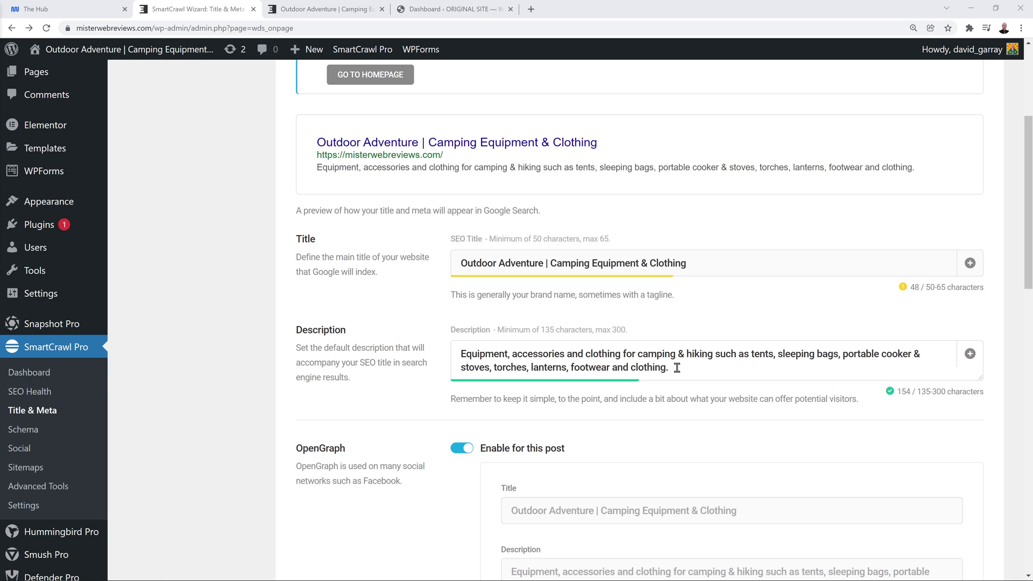
Copy the homepage SEO title and description into the OpenGraph title and description fields
scroll(677, 368, down, 3)
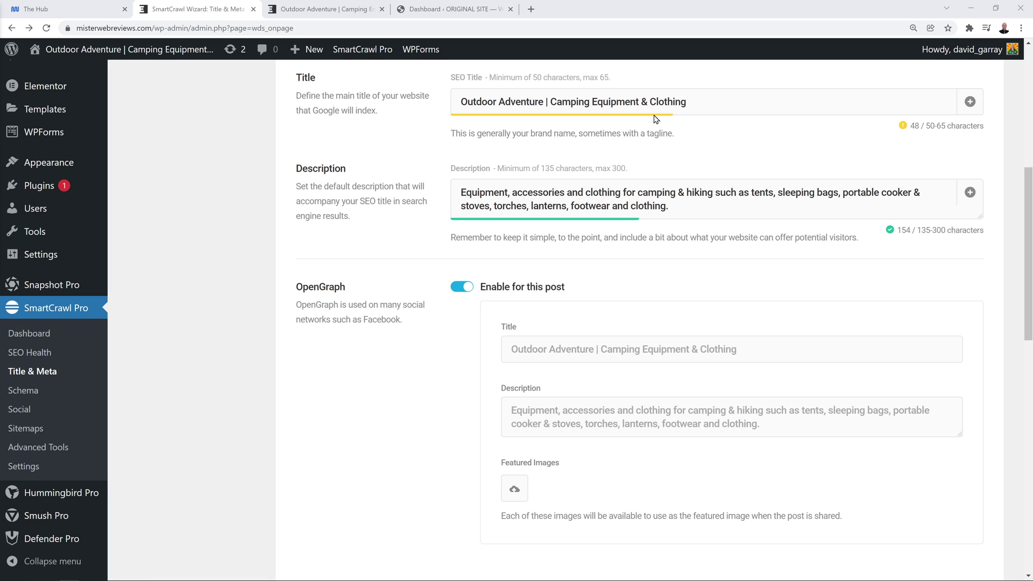
drag(692, 103, 452, 103)
key(ctrl+c)
click(542, 351)
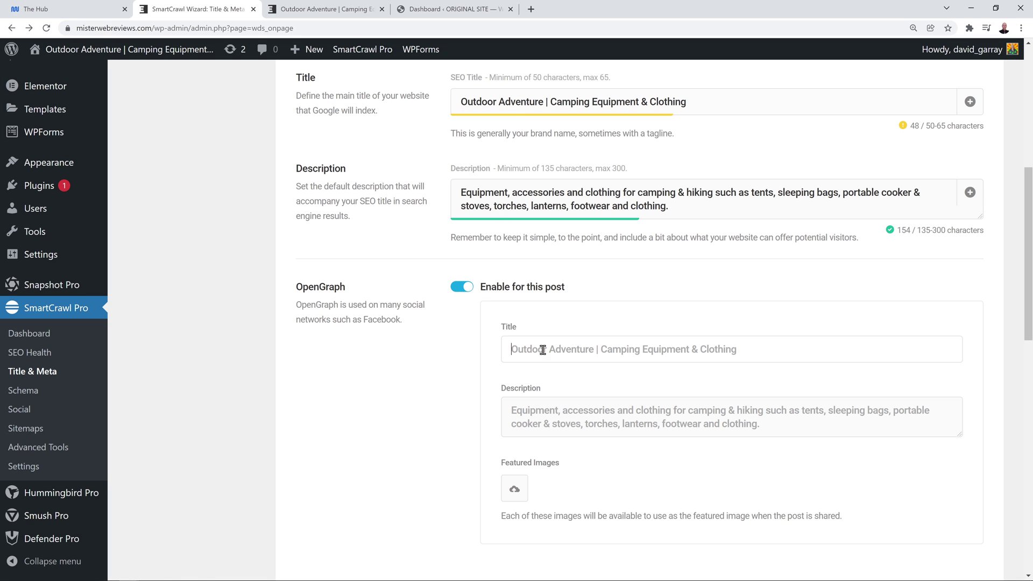
key(ctrl+v)
triple_click(628, 203)
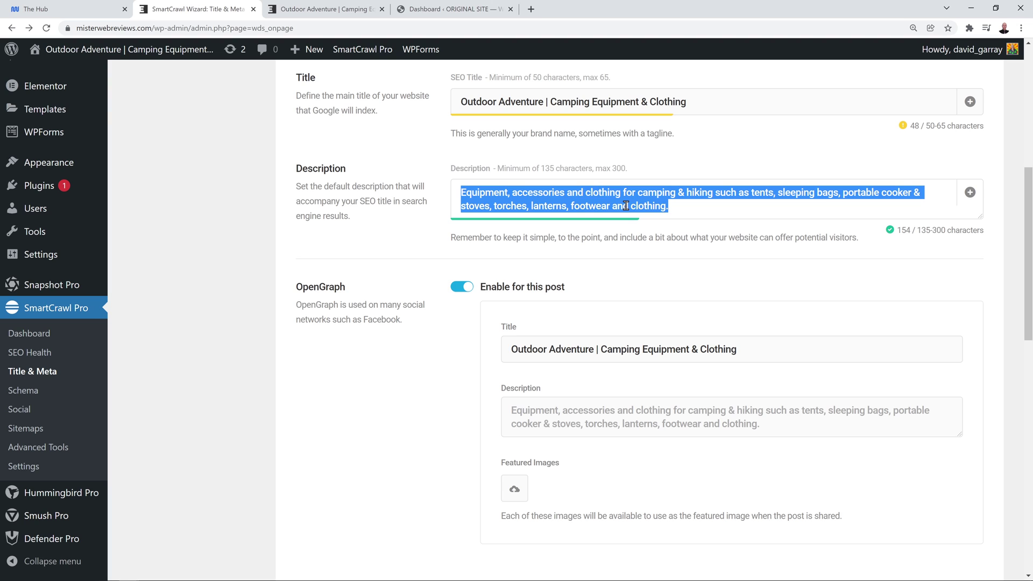
key(ctrl+c)
click(621, 406)
key(ctrl+v)
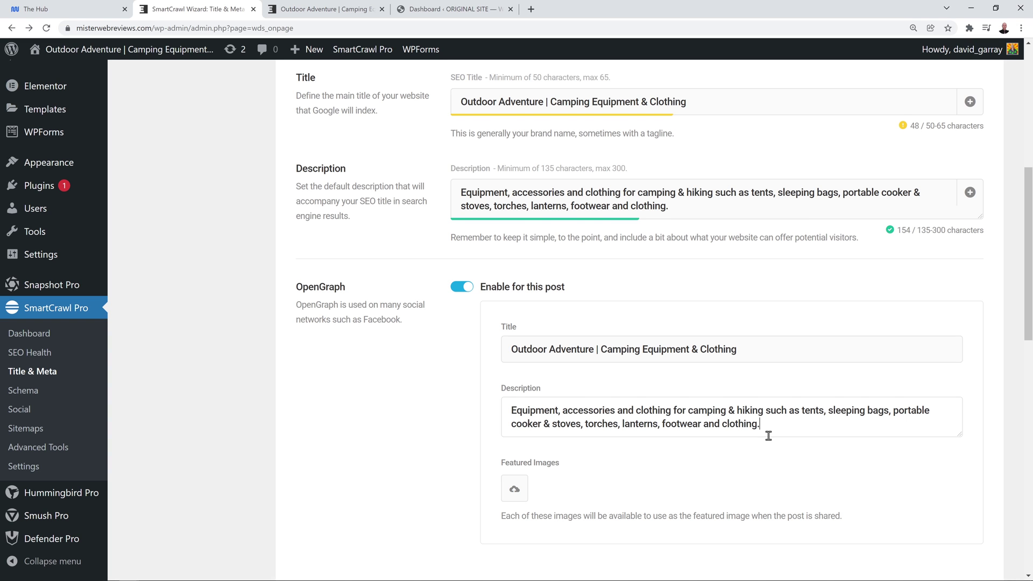
Fill the Twitter title with the same homepage title and save the settings
scroll(769, 434, down, 5)
scroll(773, 437, down, 3)
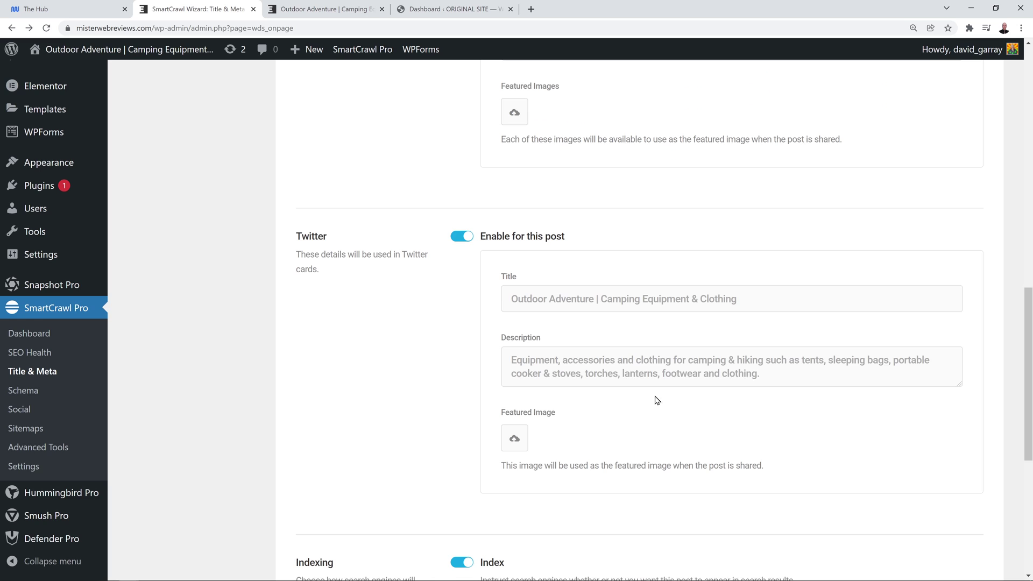
scroll(699, 430, up, 2)
scroll(652, 425, down, 1)
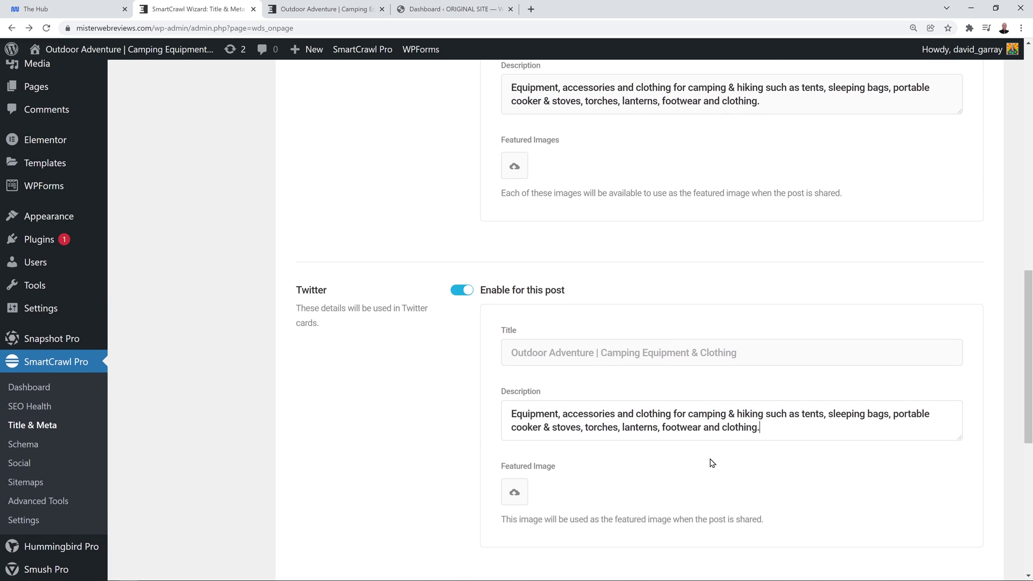
scroll(711, 463, up, 3)
triple_click(661, 187)
scroll(607, 399, down, 3)
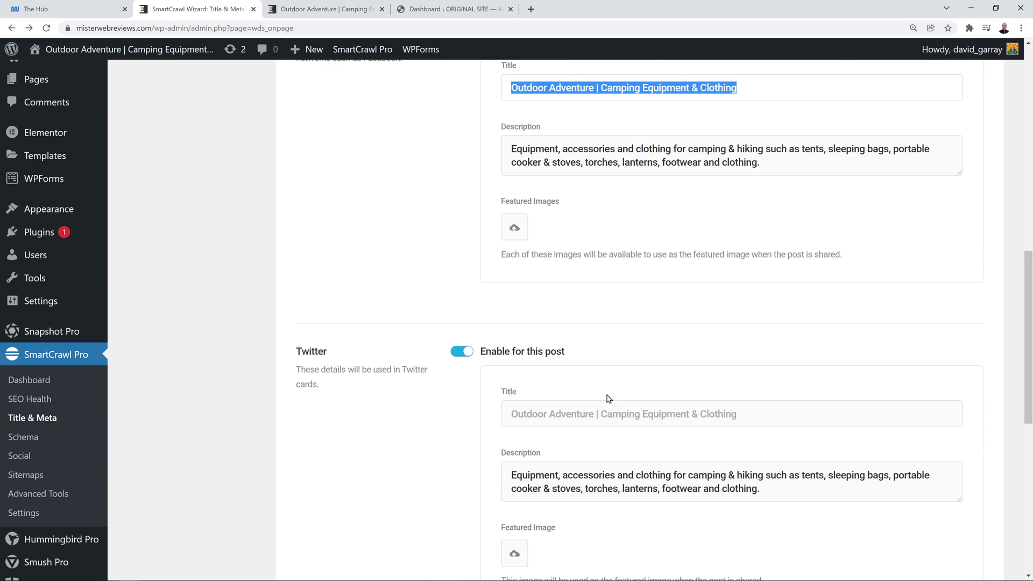
click(579, 353)
key(ctrl+v)
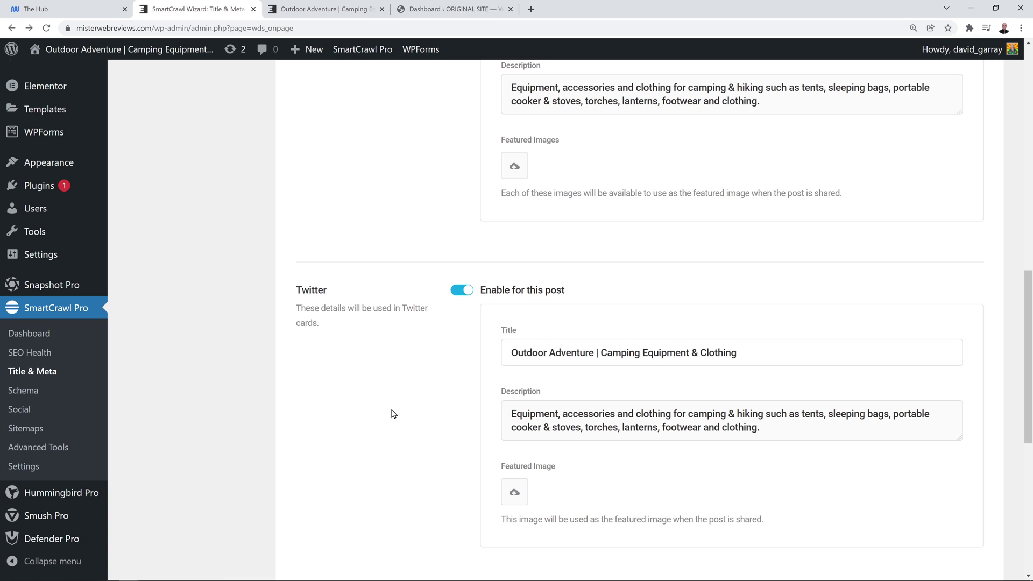
scroll(393, 414, down, 7)
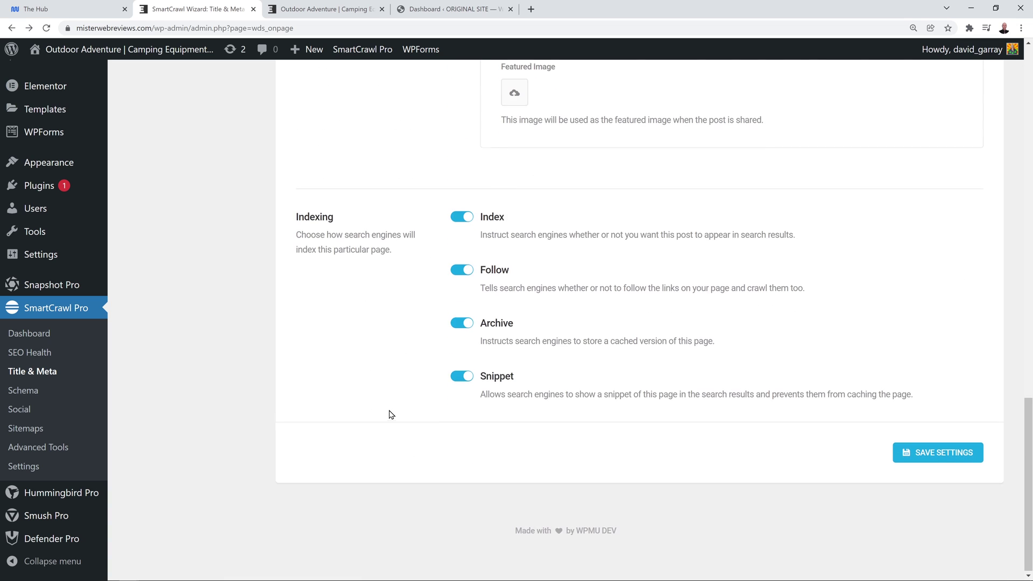
click(929, 452)
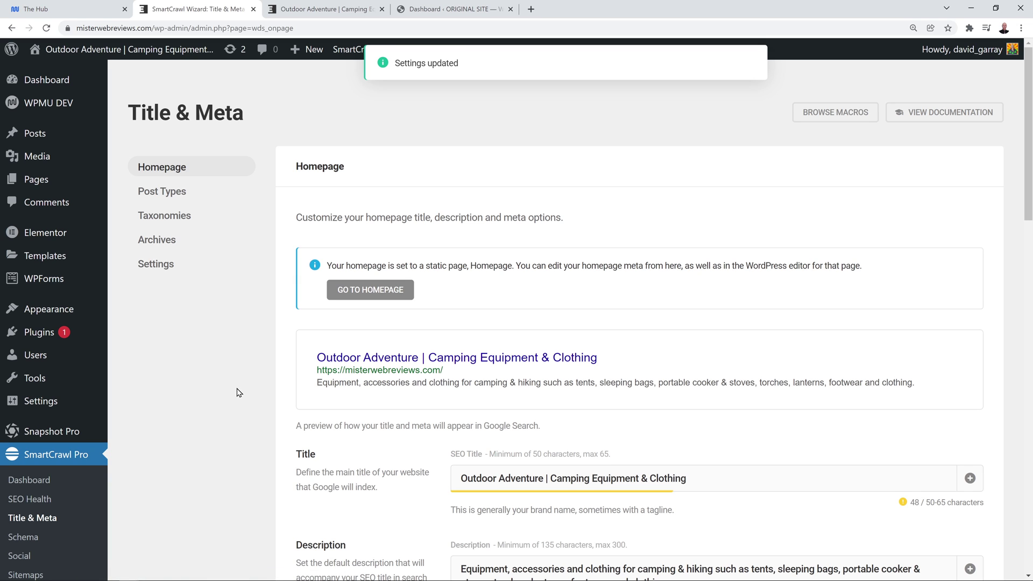
Return to The Hub's SEO tab and scroll through it; the score still shows 62
click(54, 8)
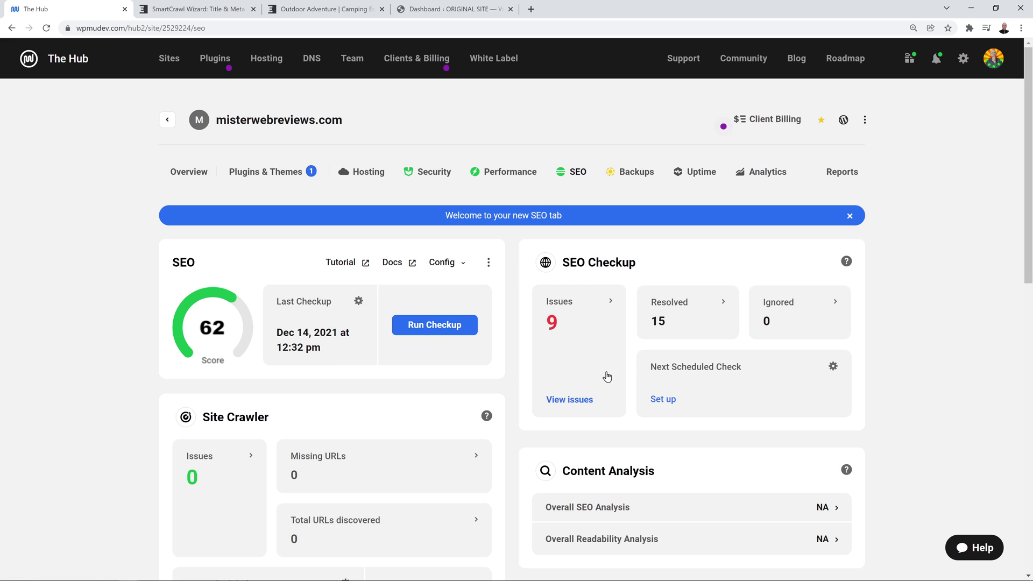
scroll(413, 367, down, 9)
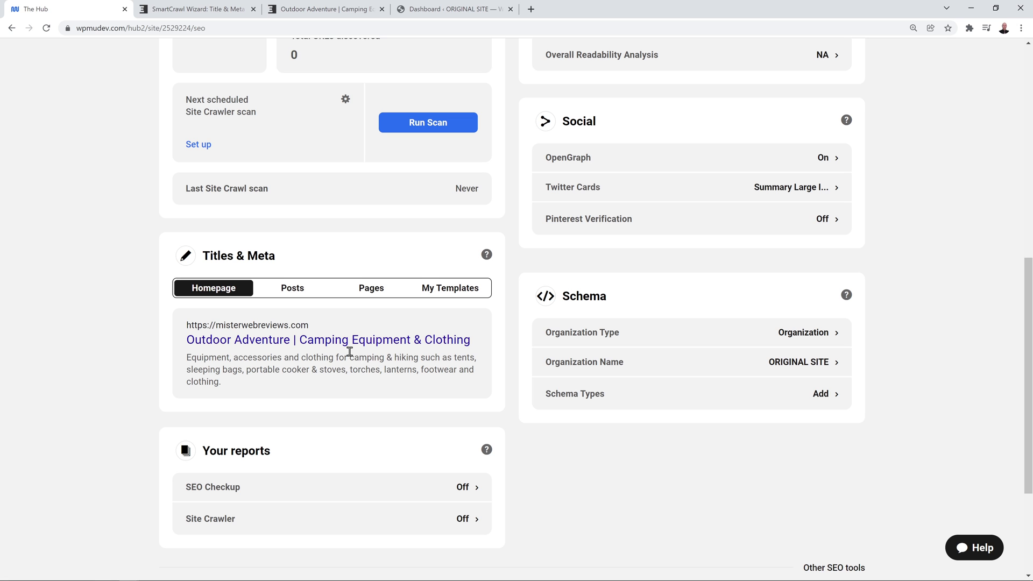
scroll(538, 408, up, 8)
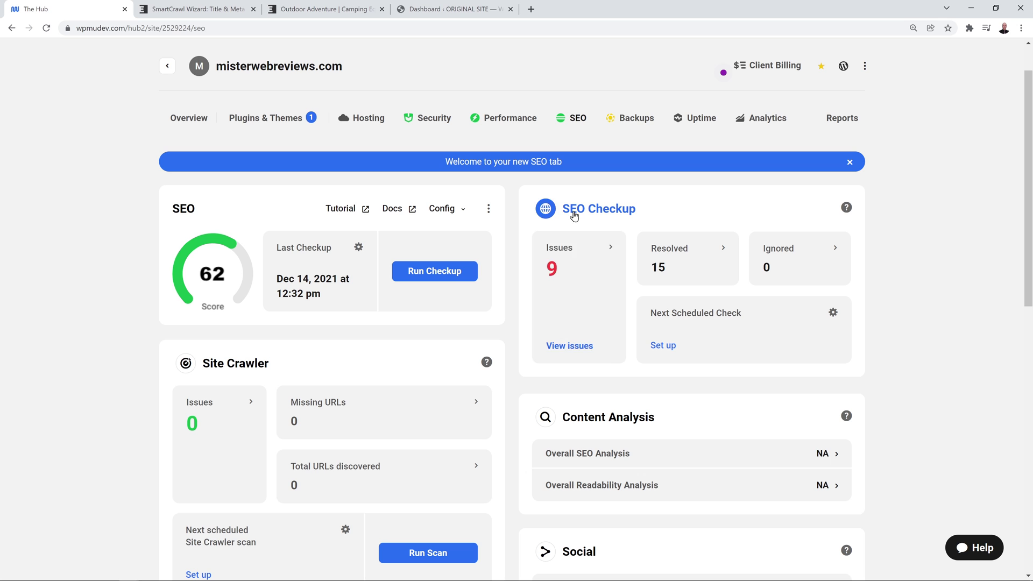
Rerun the SEO checkup so the score reaches 70, with 7 issues left and 17 resolved
click(451, 272)
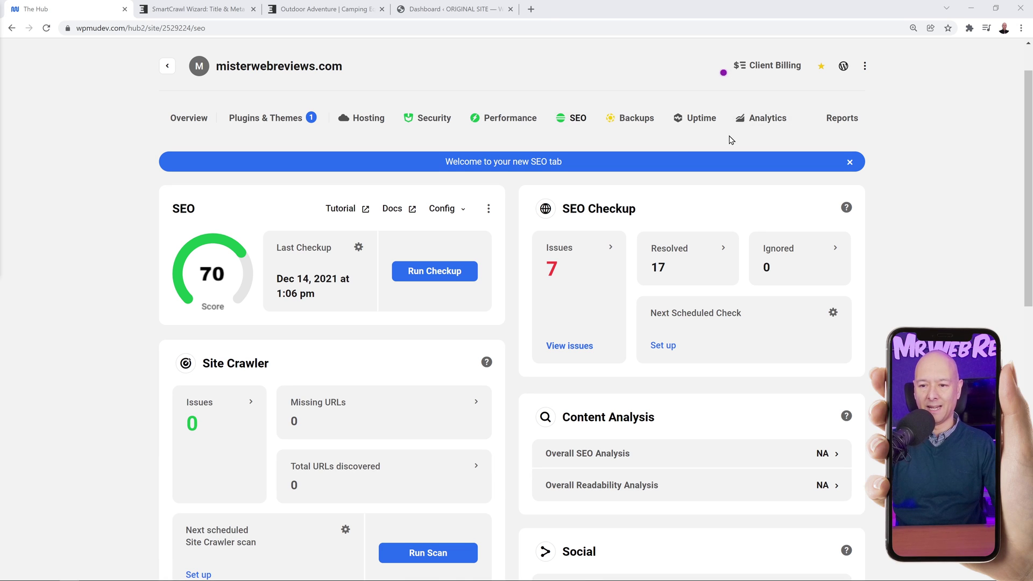
Go to the site's Analytics section and review the offer to track traffic, top pages, bounce rate and referrals
click(767, 119)
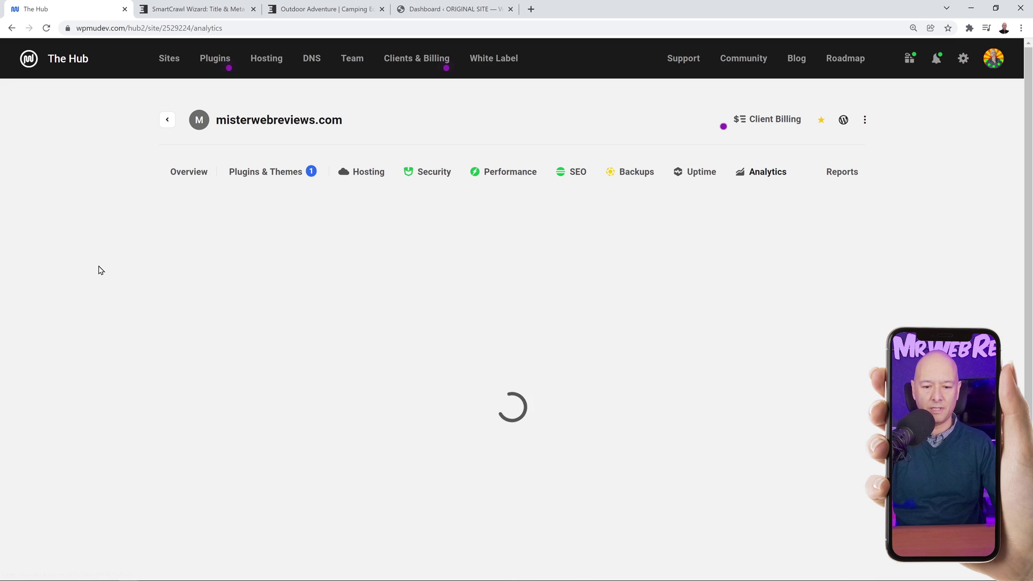
scroll(110, 269, down, 1)
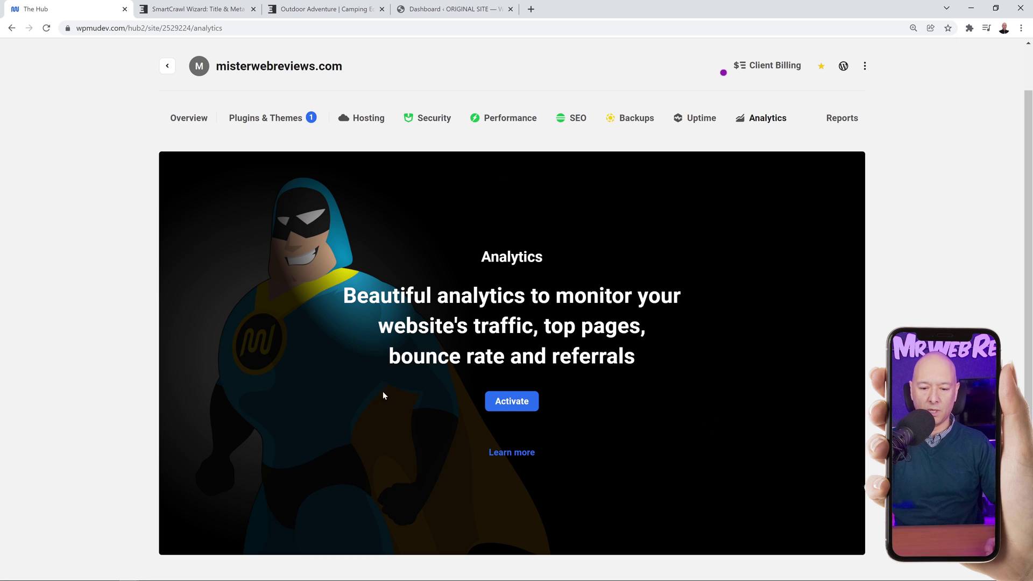
Activate site Analytics; the Statistics view says stats appear in about 24 hours
click(516, 412)
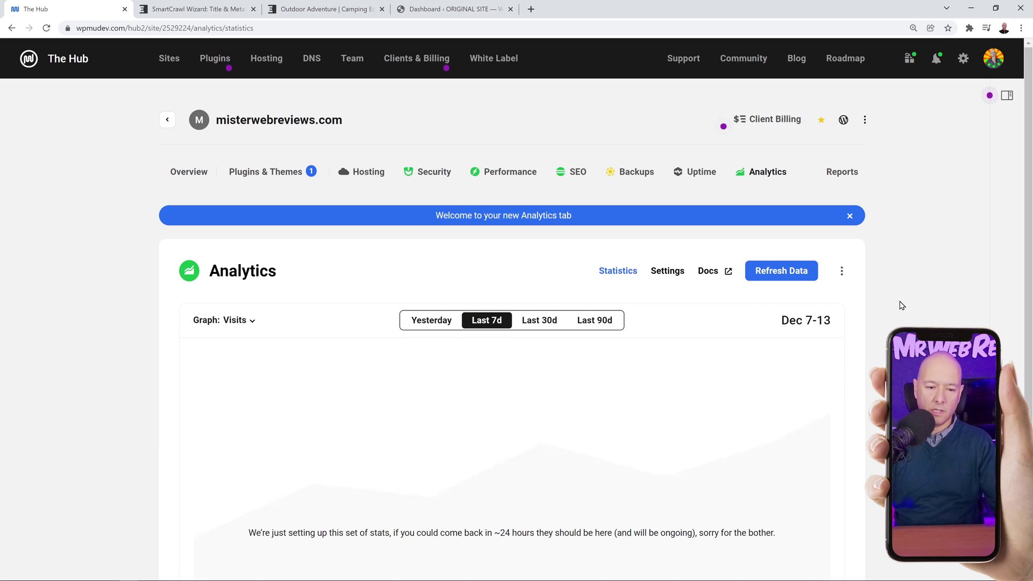
scroll(899, 304, down, 2)
scroll(896, 306, down, 1)
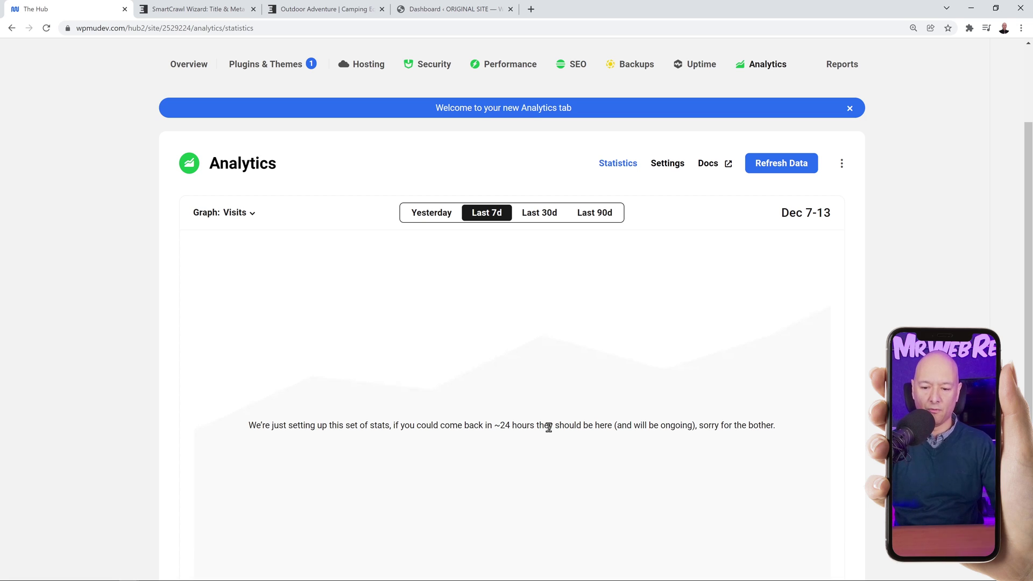
Save the Analytics Metric Type setting with all six metrics, Page Views through Exit Rate, enabled
click(670, 164)
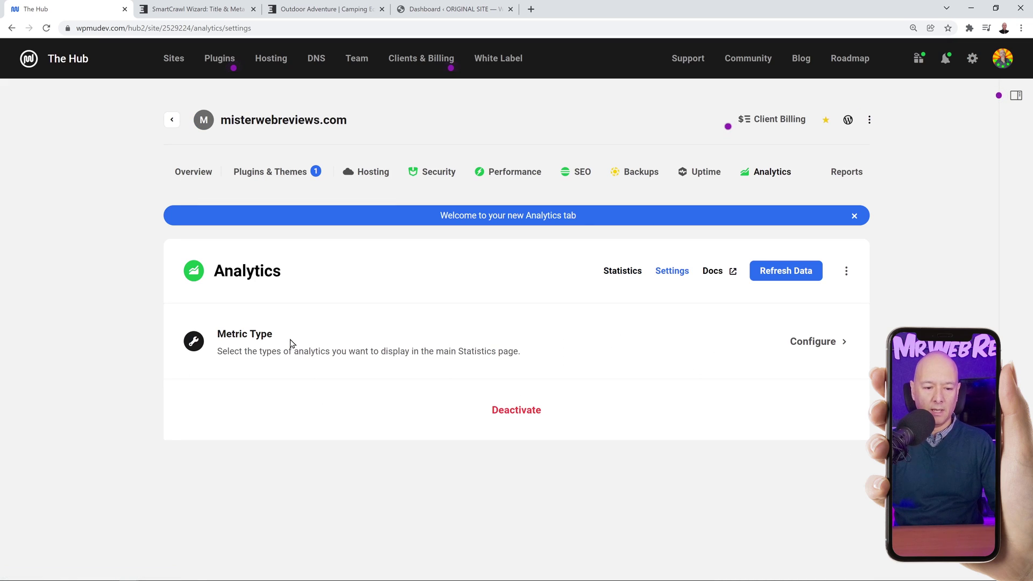
click(825, 345)
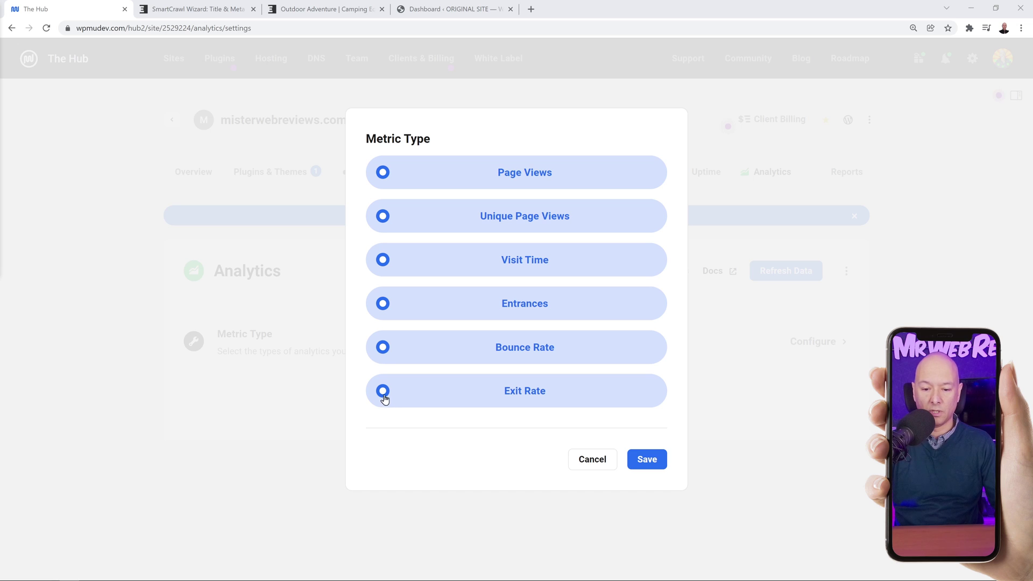
click(384, 399)
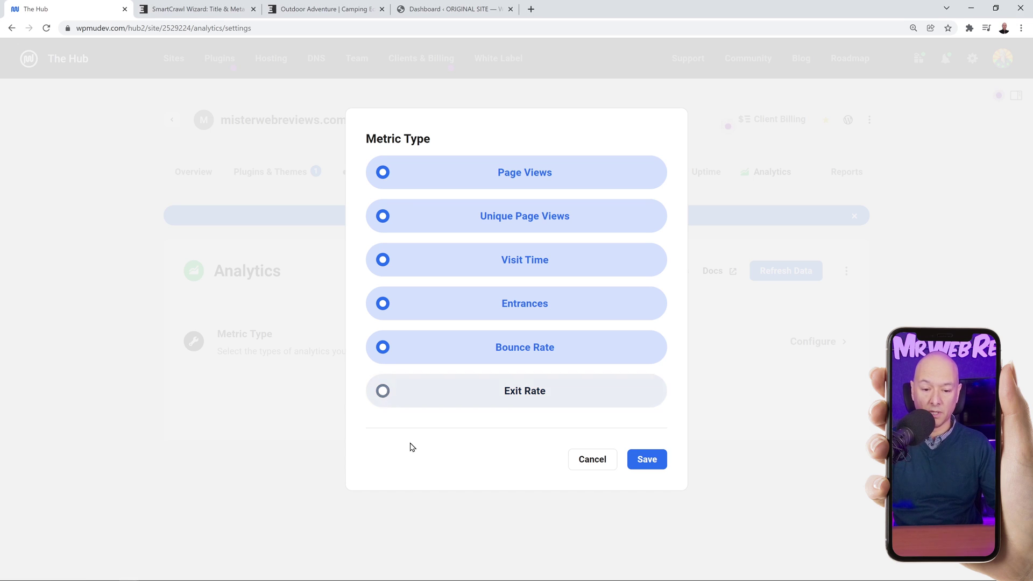
click(383, 393)
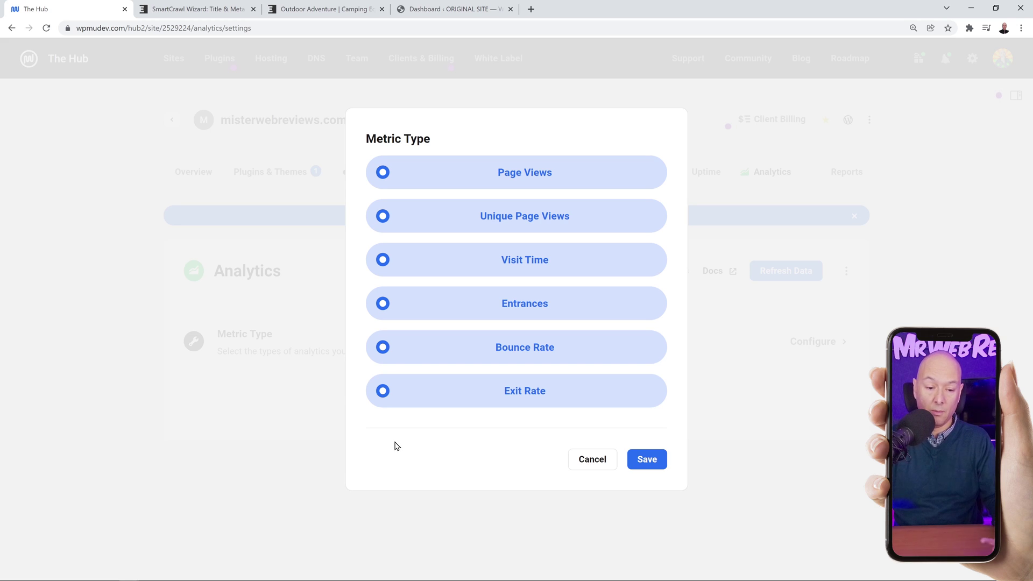
click(648, 459)
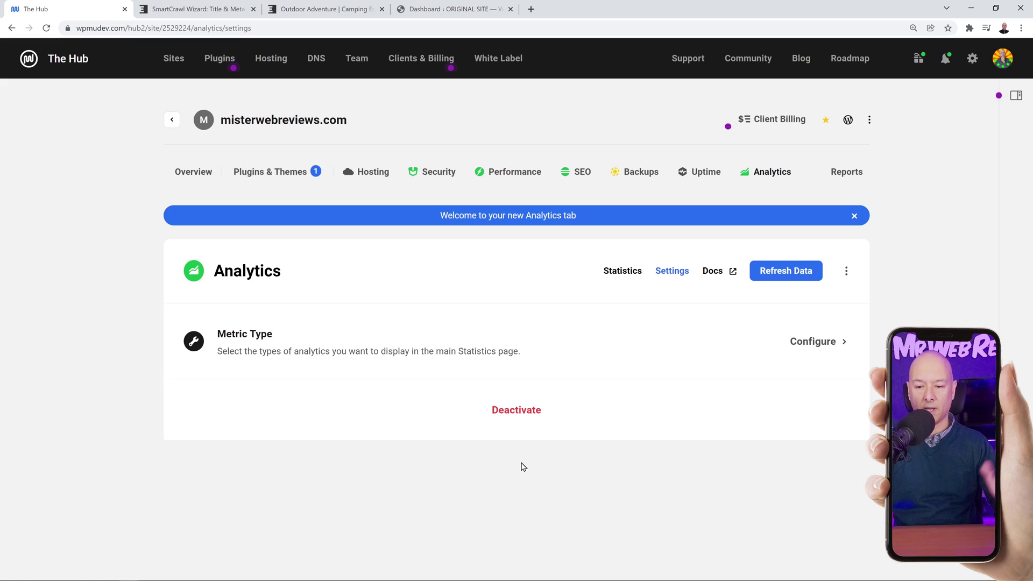
Check the Last 7d Statistics graph for Dec 7–13, then go to the site's Reports dashboard
click(619, 272)
scroll(134, 332, down, 1)
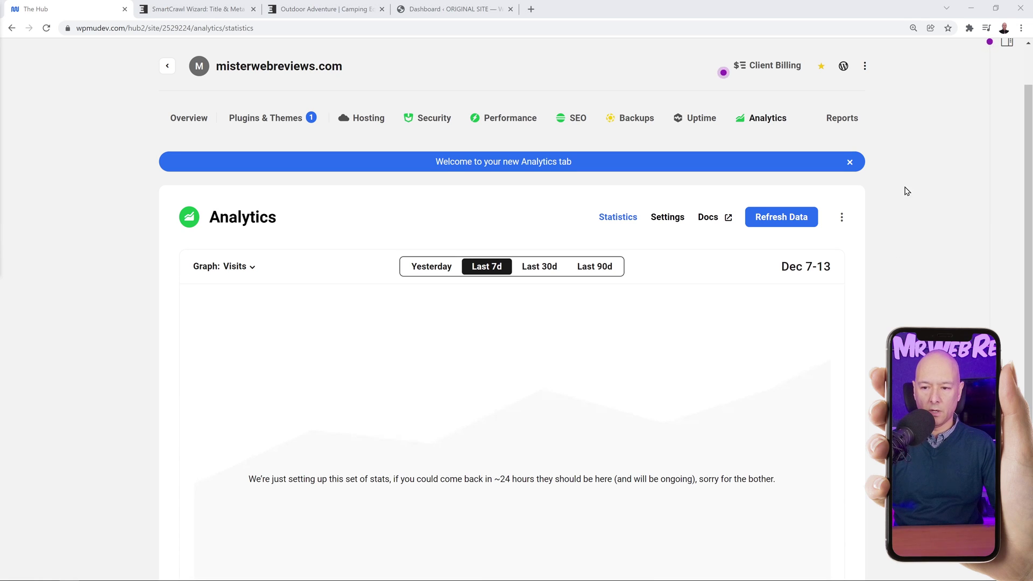
click(843, 120)
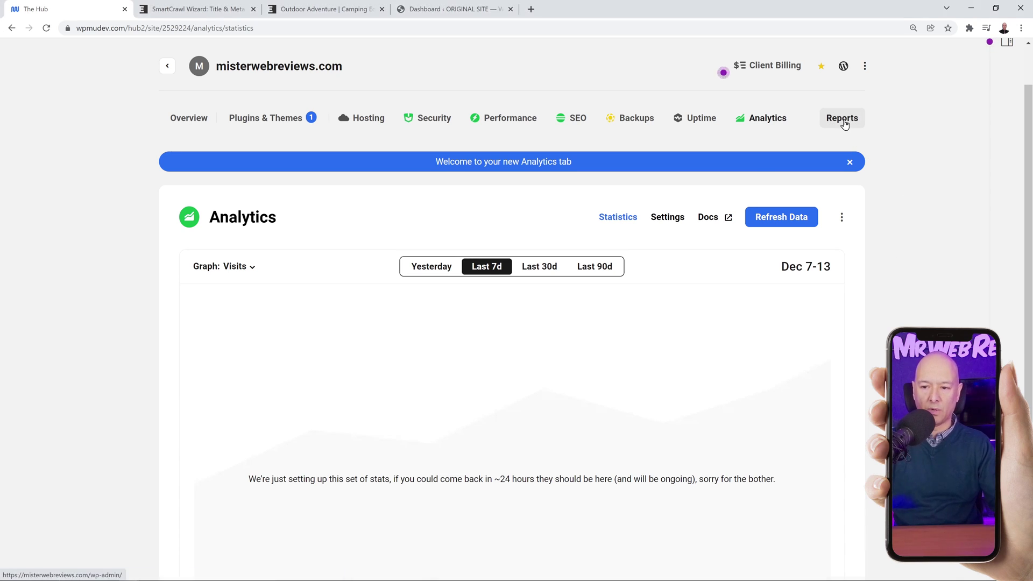